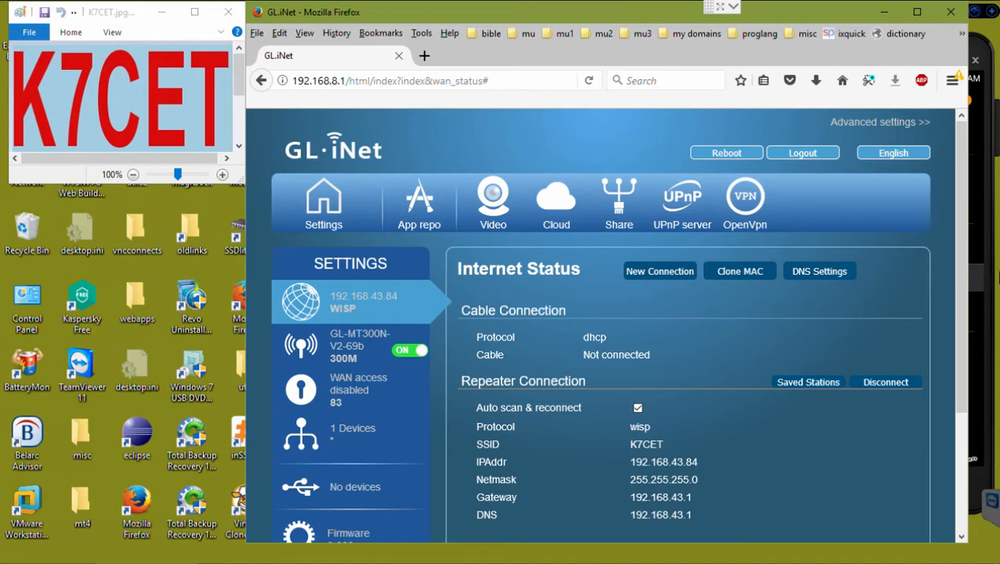
- Bring up the mirrored phone's Mobile HotSpot screen to check its connected devices
left_click(992, 261)
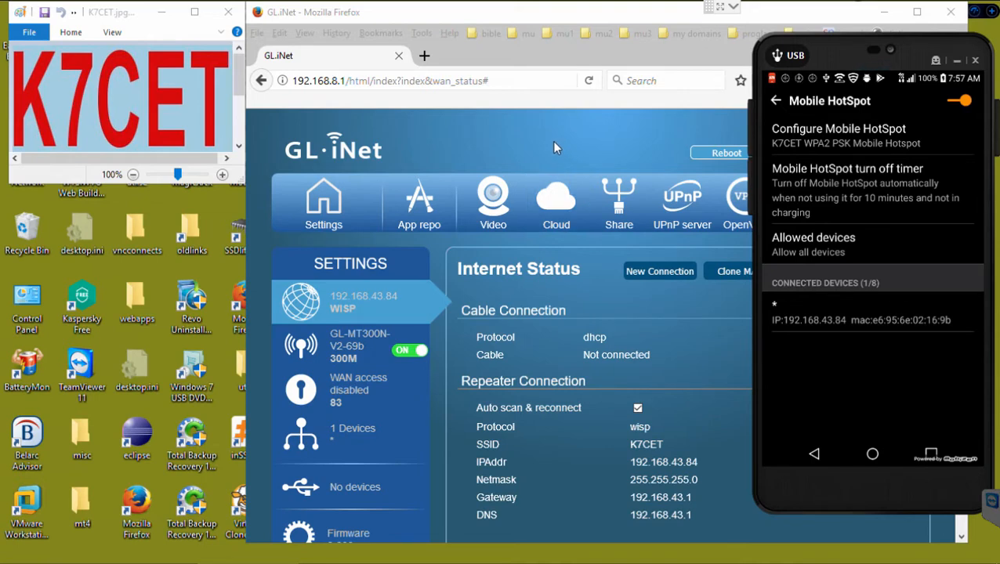
mouse_move(696, 563)
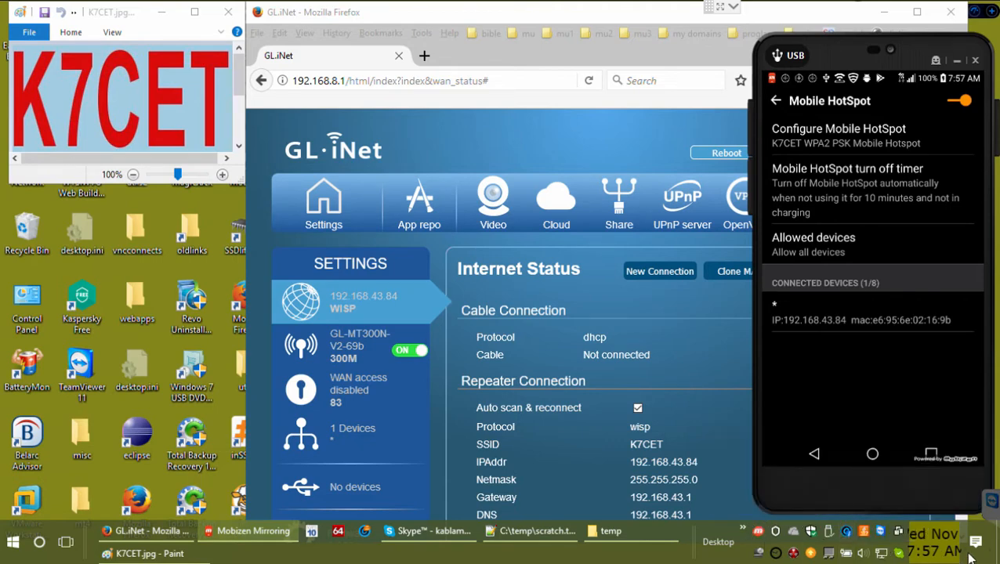
- Open the Network Connections window from the Network and Sharing Center and select the GL-iNet adapter
right_click(881, 556)
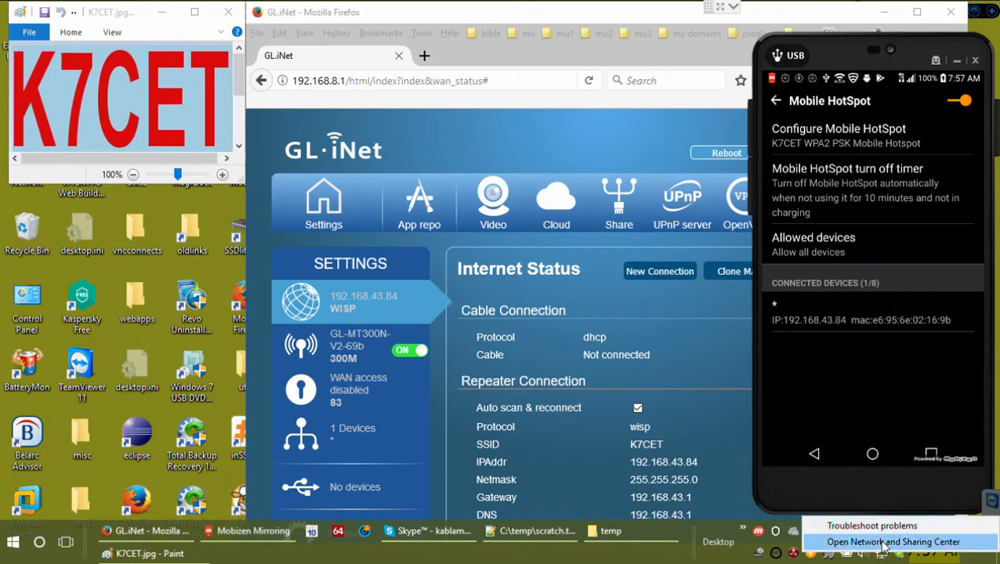
left_click(883, 542)
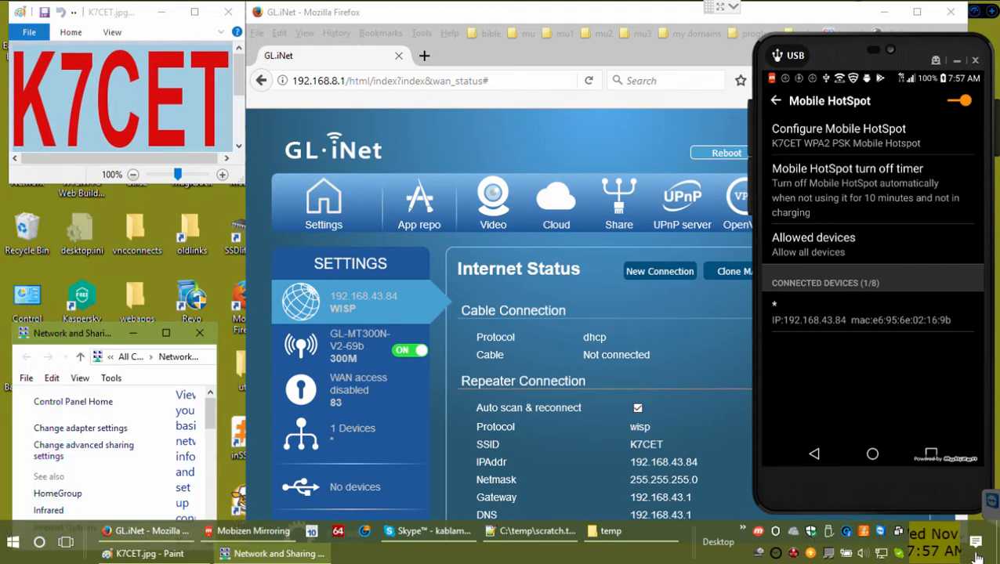
left_click(90, 431)
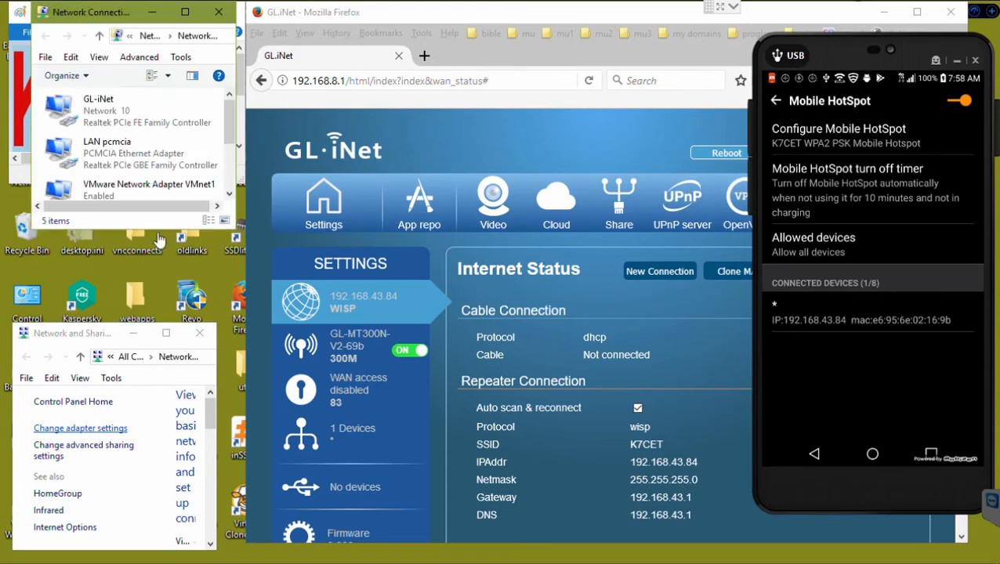
left_click(199, 333)
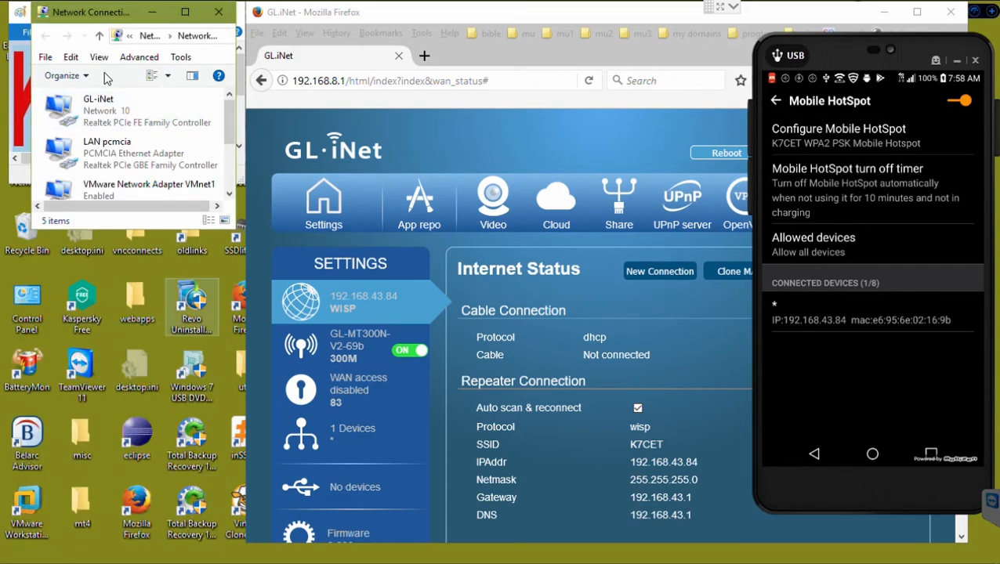
left_click_drag(94, 24, 78, 334)
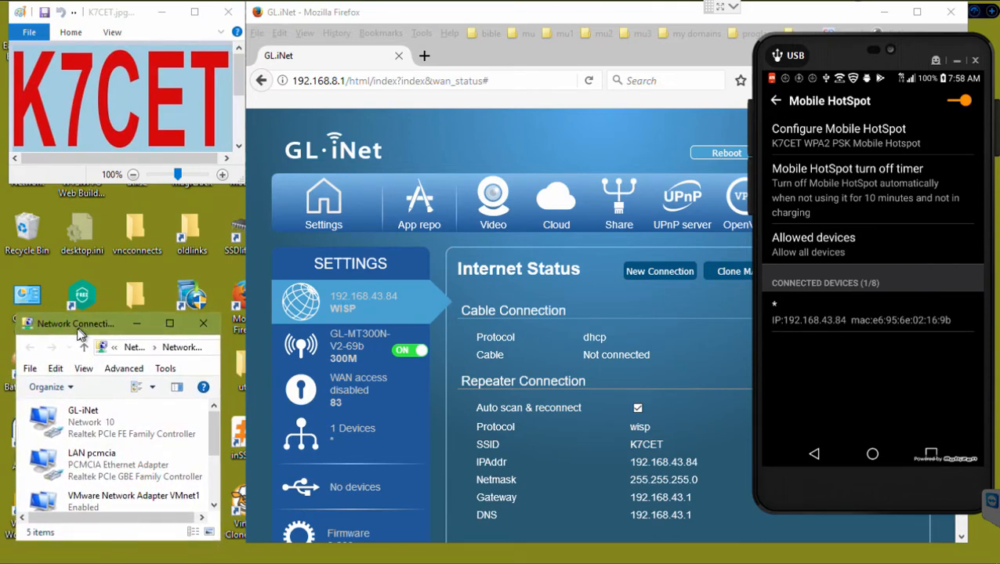
left_click(92, 425)
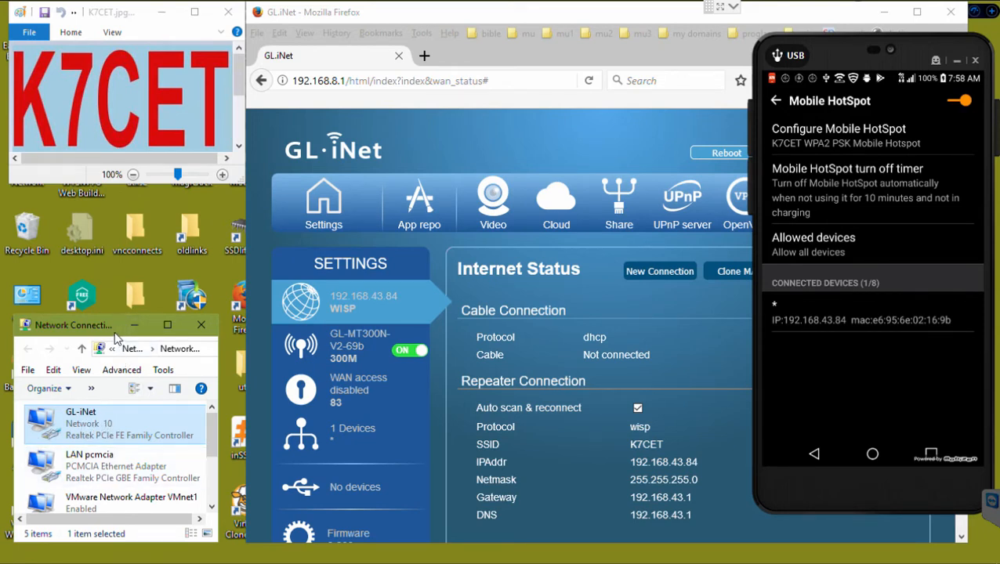
left_click_drag(115, 324, 114, 367)
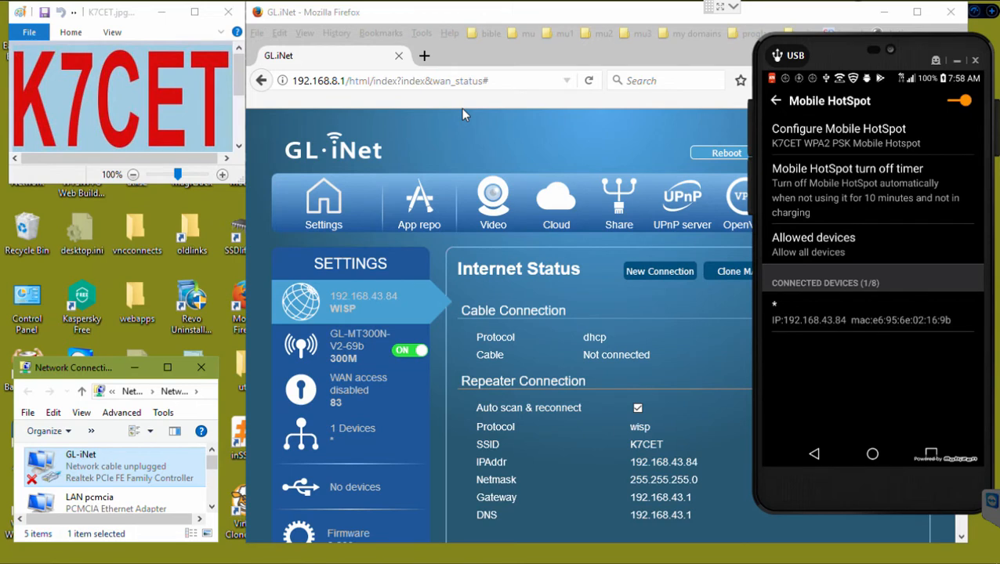
- Load the router's admin page at 192.168.8.1 in the browser
left_click(504, 83)
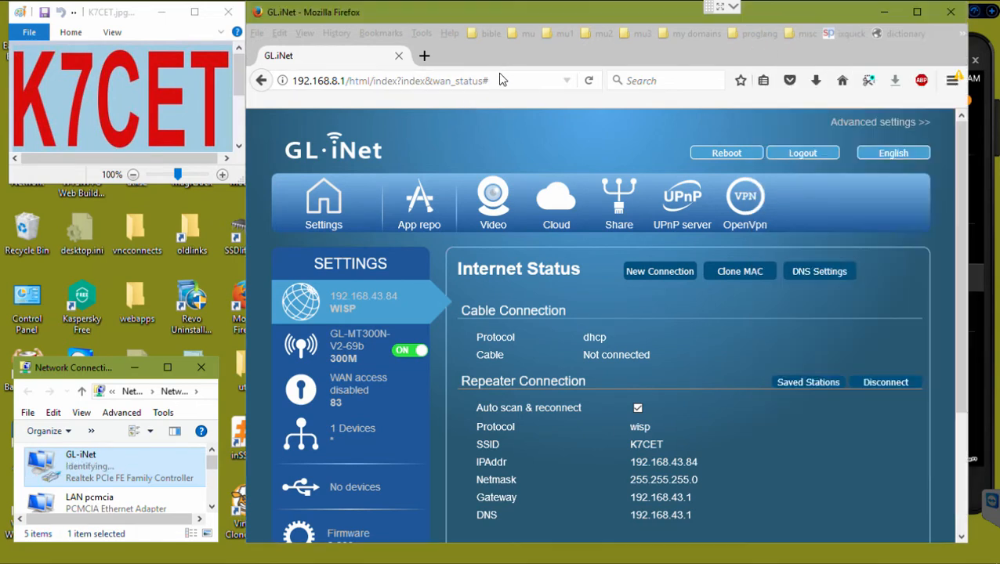
left_click(504, 83)
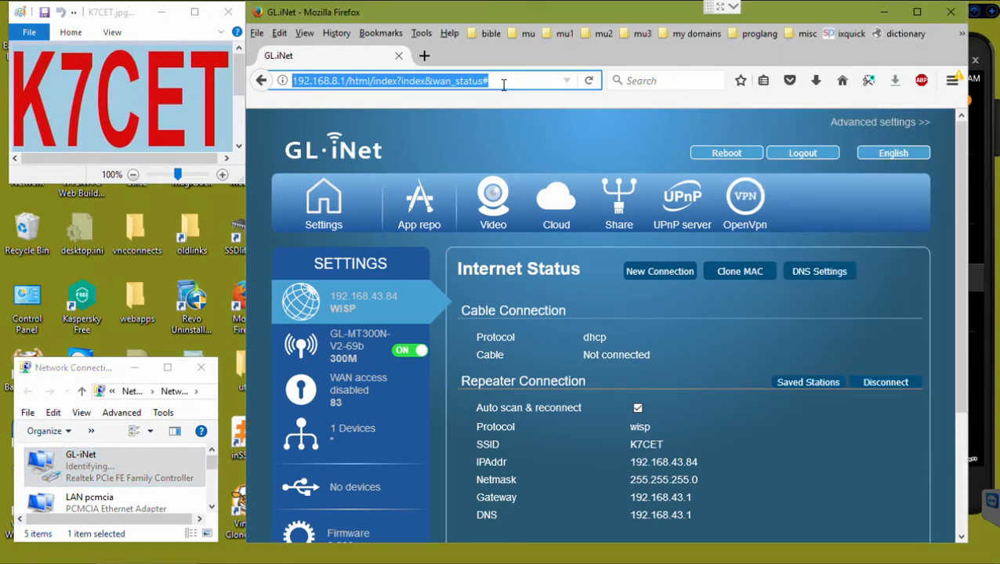
type("1")
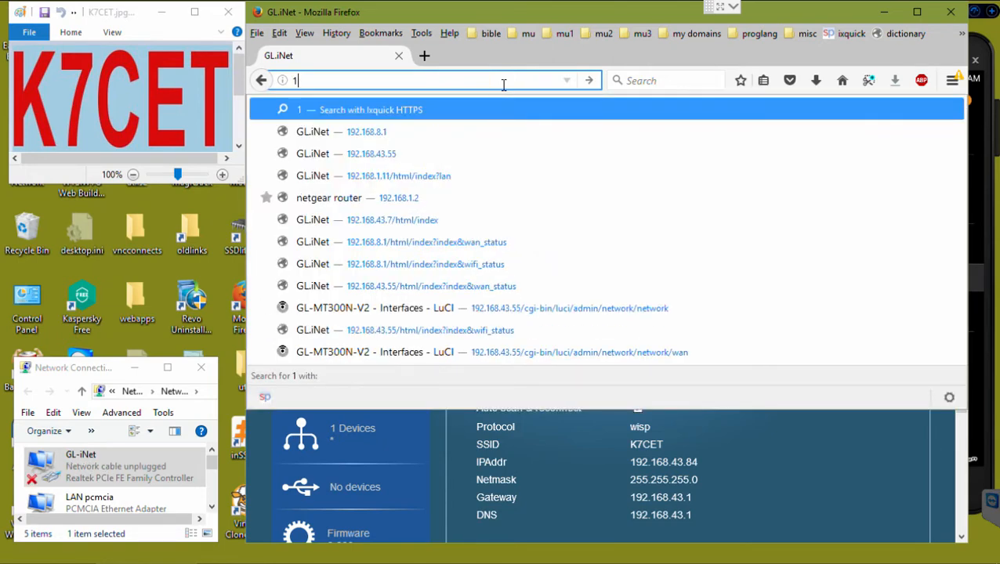
type("92.168.")
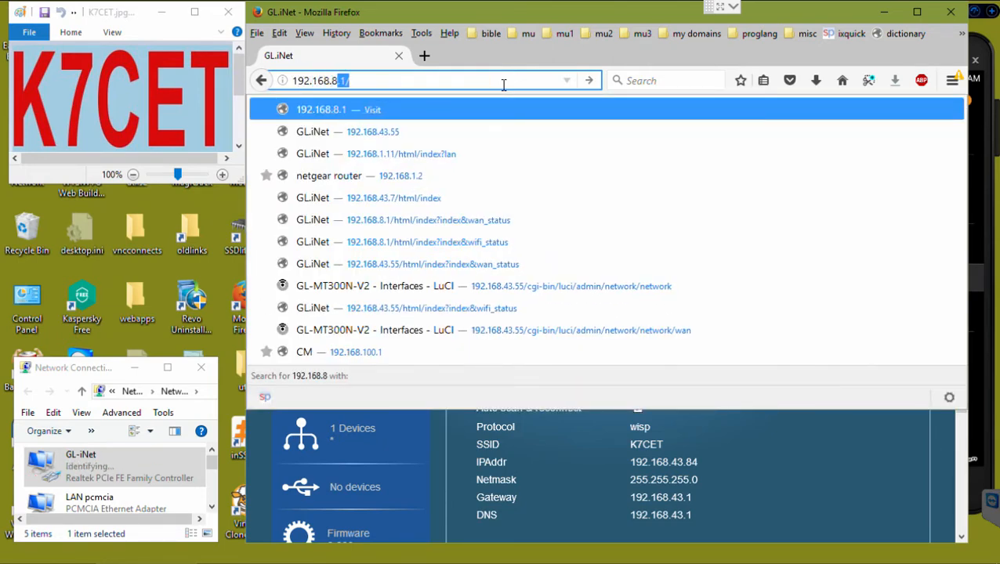
type("8.1")
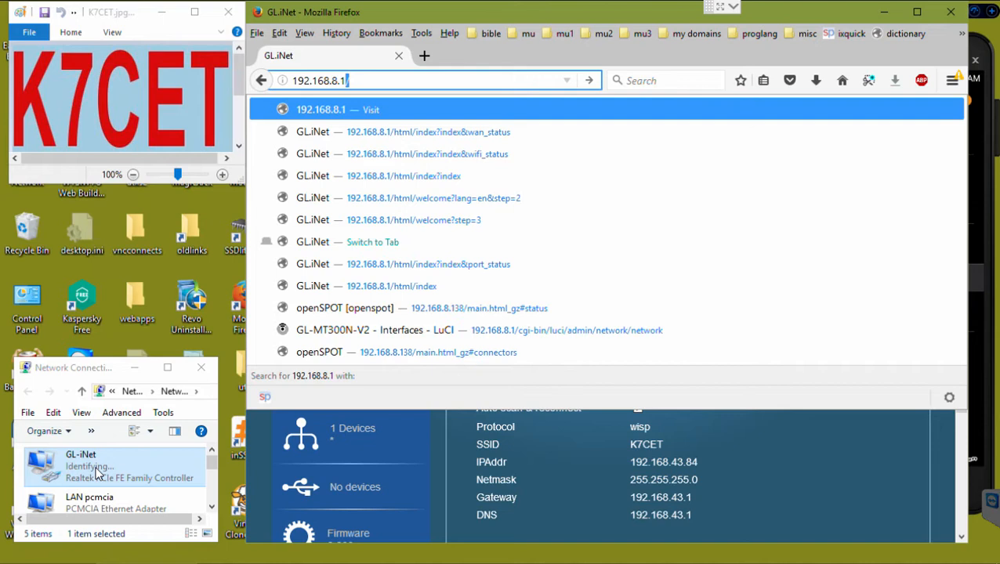
key("Return")
- Inspect the GL-iNet adapter's Internet Protocol Version 4 properties and close the dialogs without changes
right_click(98, 472)
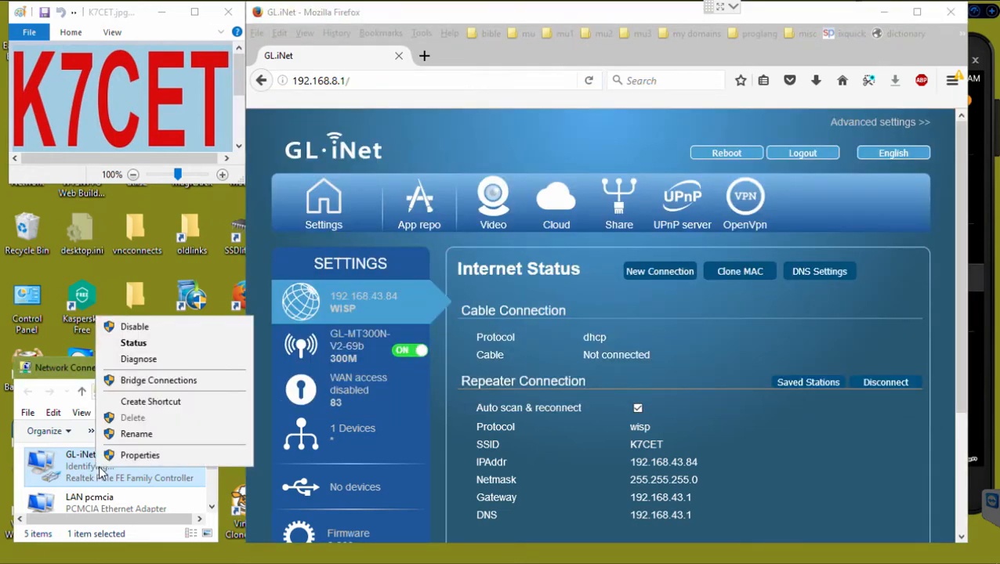
left_click(132, 454)
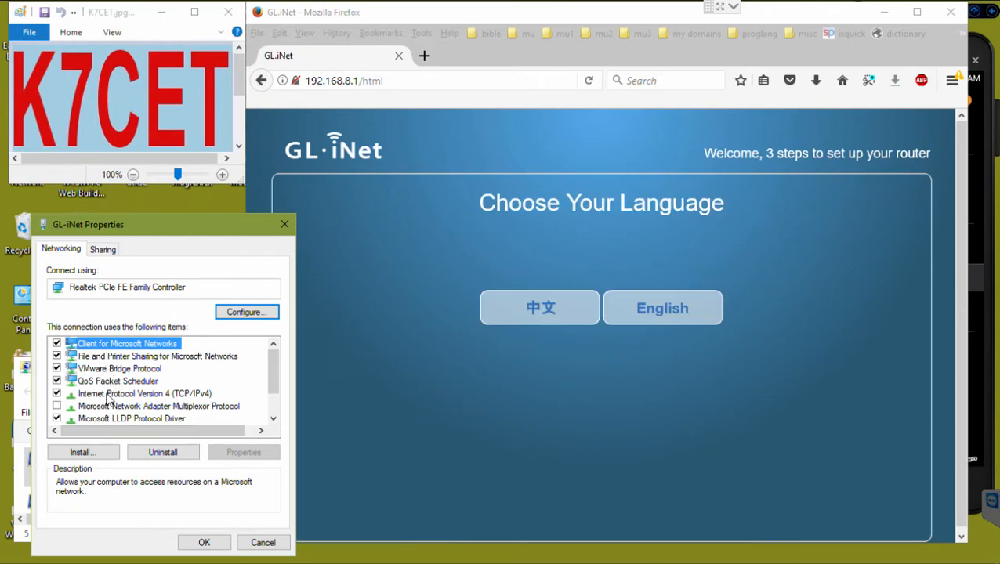
double_click(110, 395)
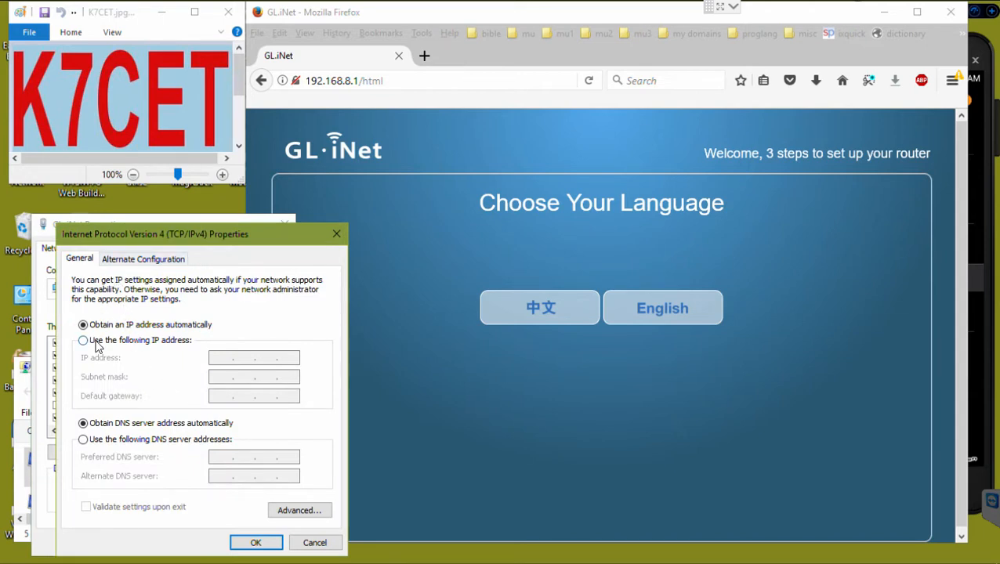
left_click(336, 235)
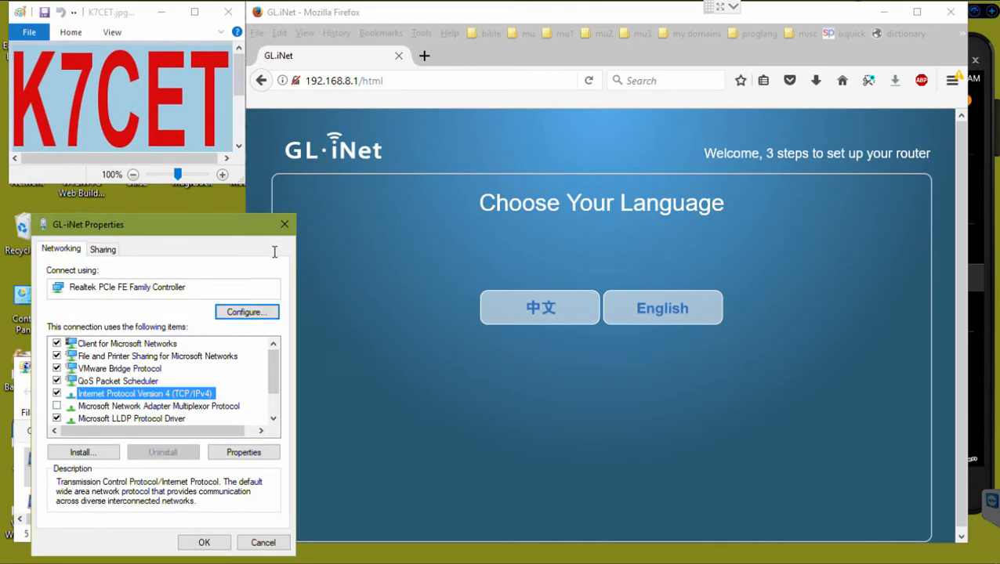
left_click(284, 225)
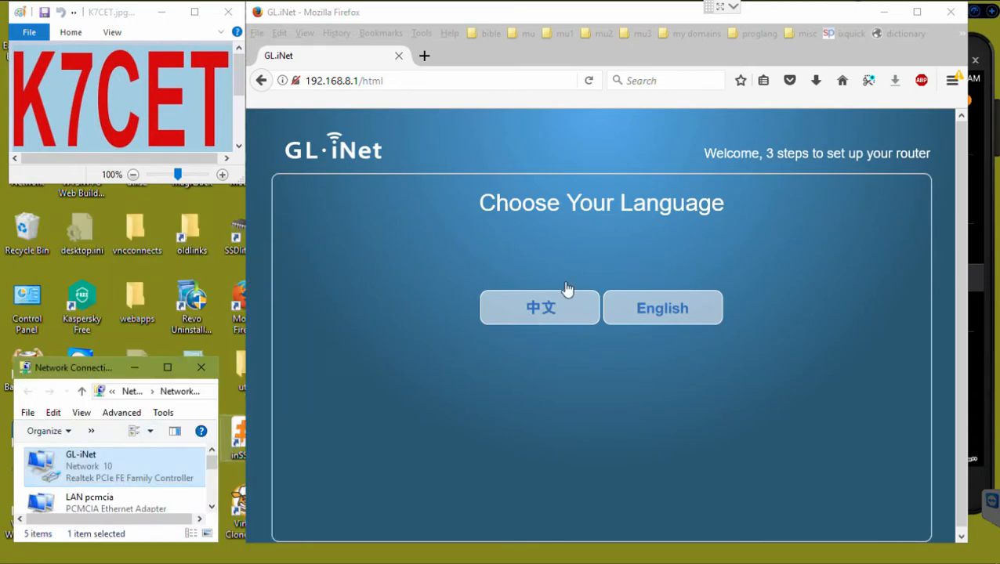
- In the setup wizard choose English and set the timezone to America/New York
left_click(689, 307)
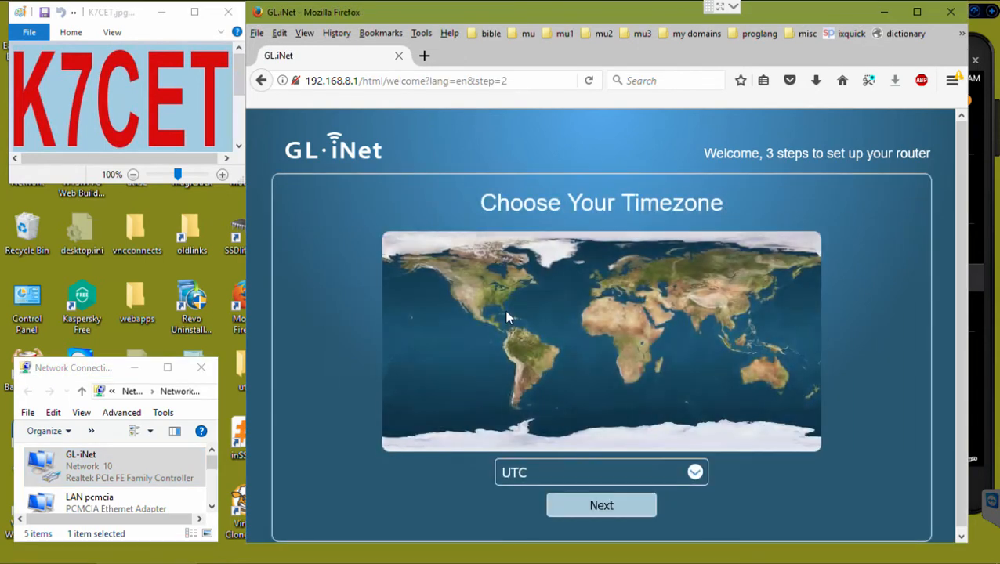
left_click(502, 311)
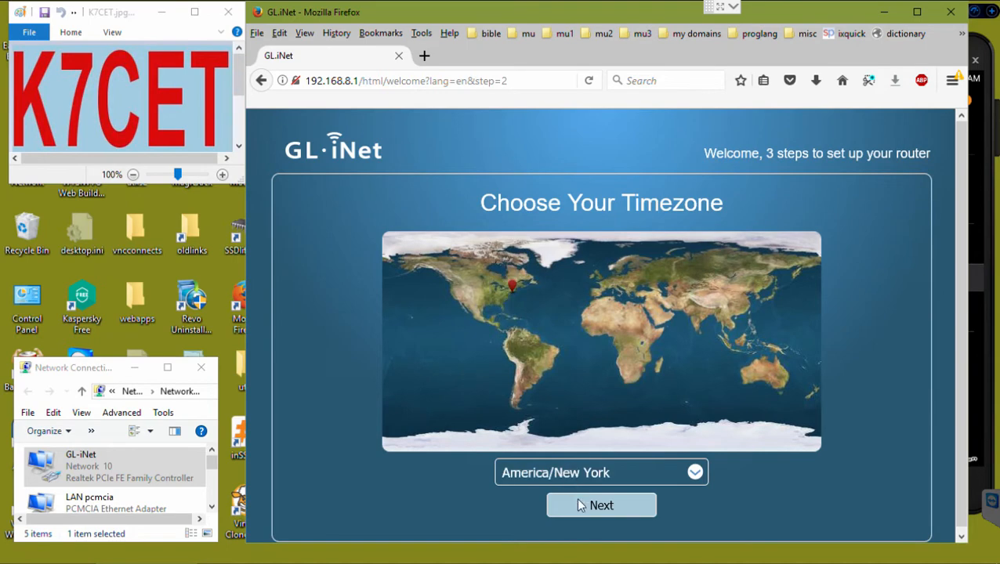
left_click(596, 509)
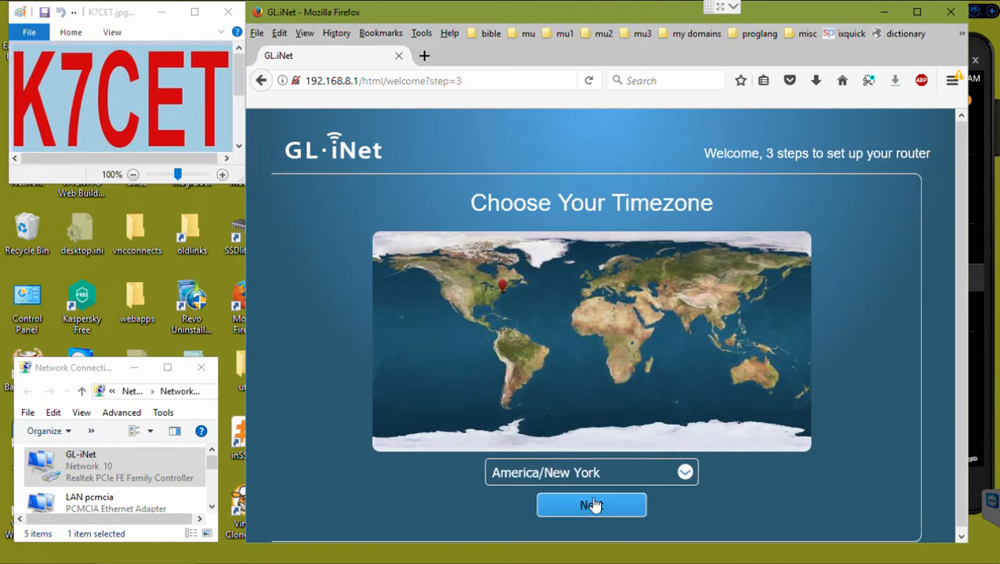
- Enter and retype the router admin password, then finish the setup wizard
left_click(633, 309)
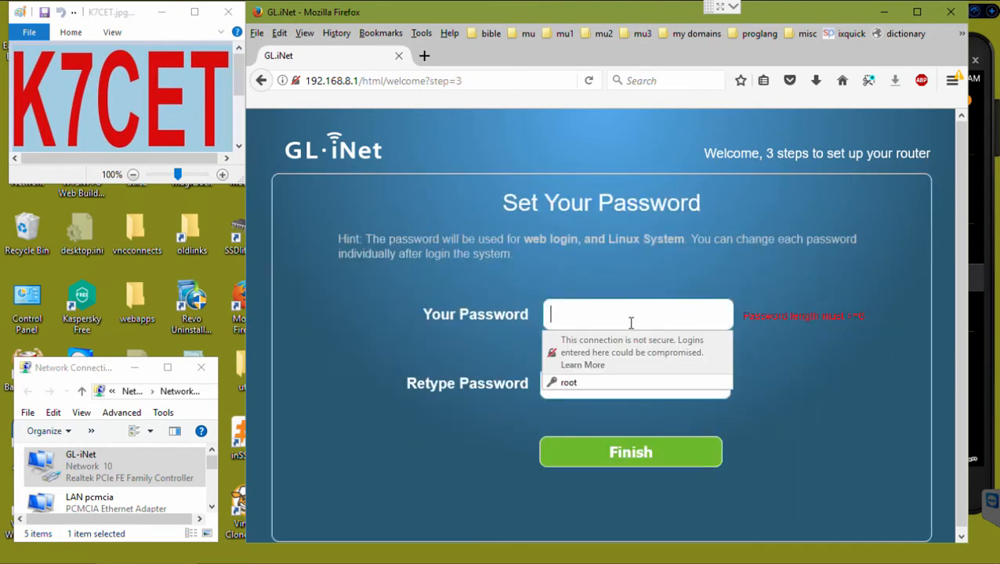
left_click(604, 384)
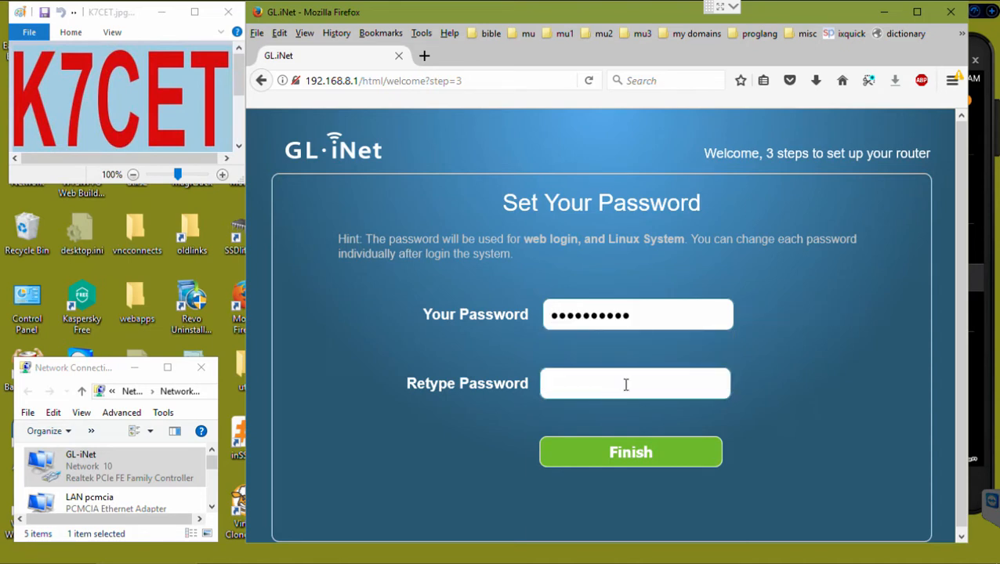
left_click(622, 385)
left_click(601, 450)
left_click(609, 461)
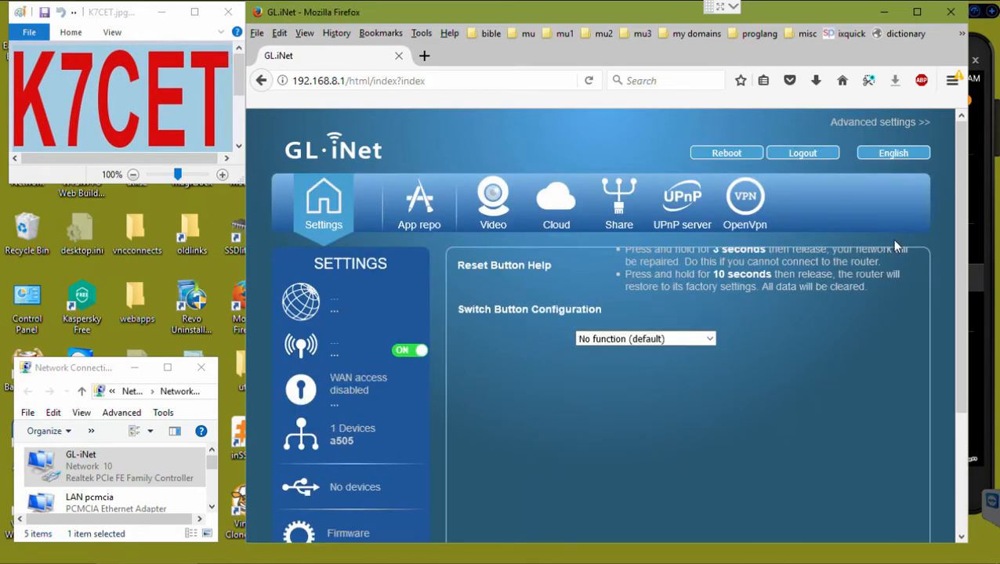
left_click(977, 213)
left_click(977, 211)
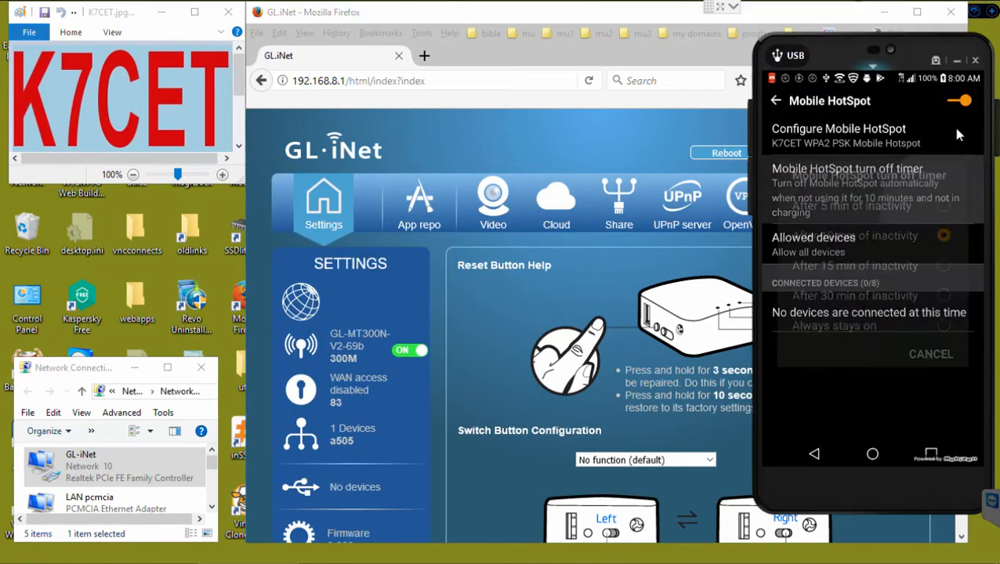
- Open Internet Settings for a new connection and switch to the Repeater tab, focusing the password field
left_click(356, 345)
left_click(353, 304)
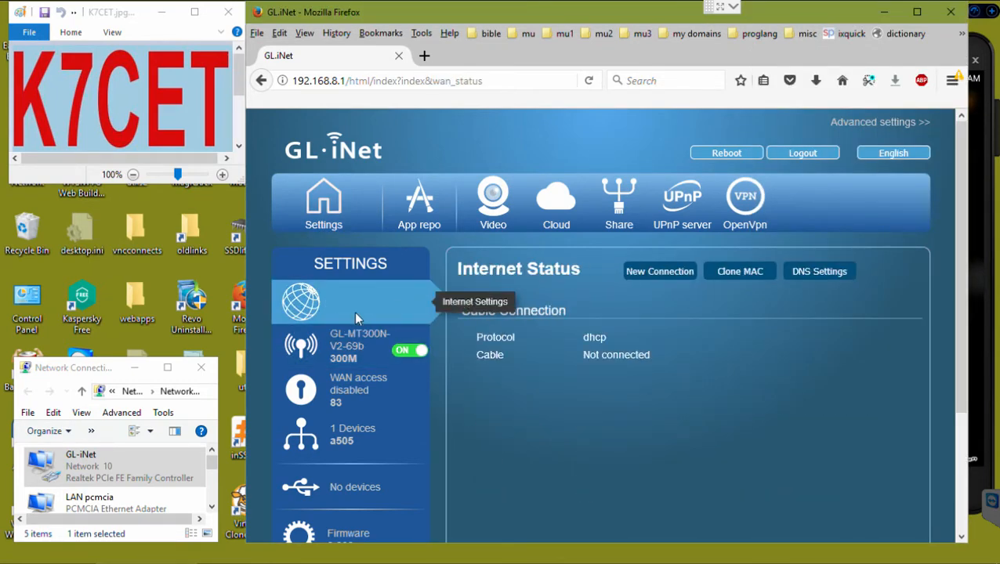
left_click(651, 274)
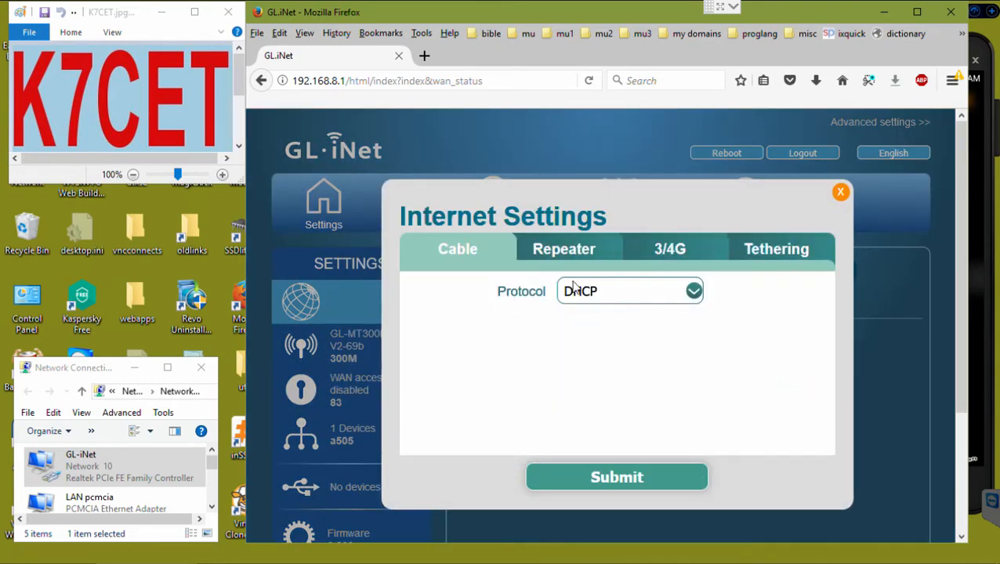
left_click(575, 259)
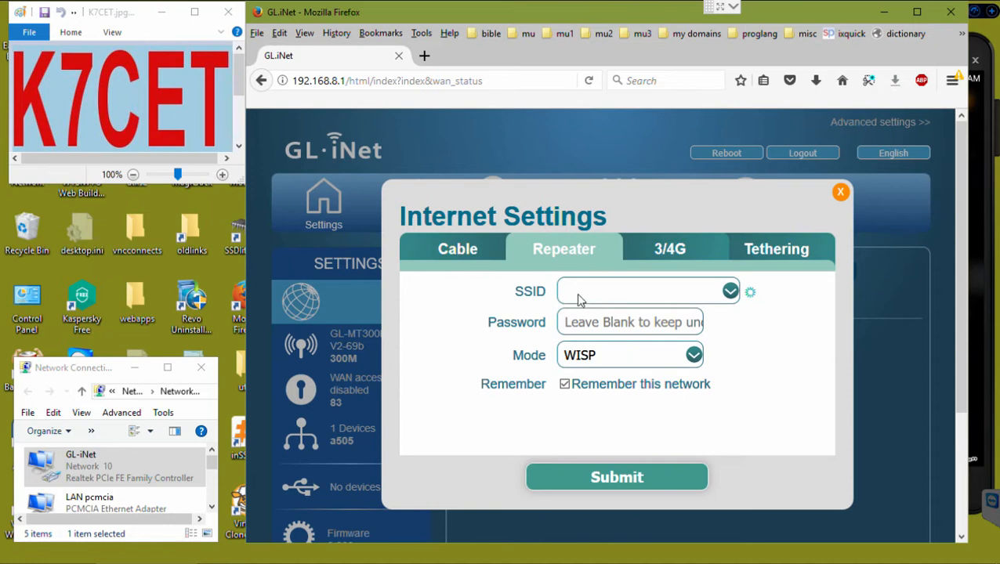
left_click(614, 324)
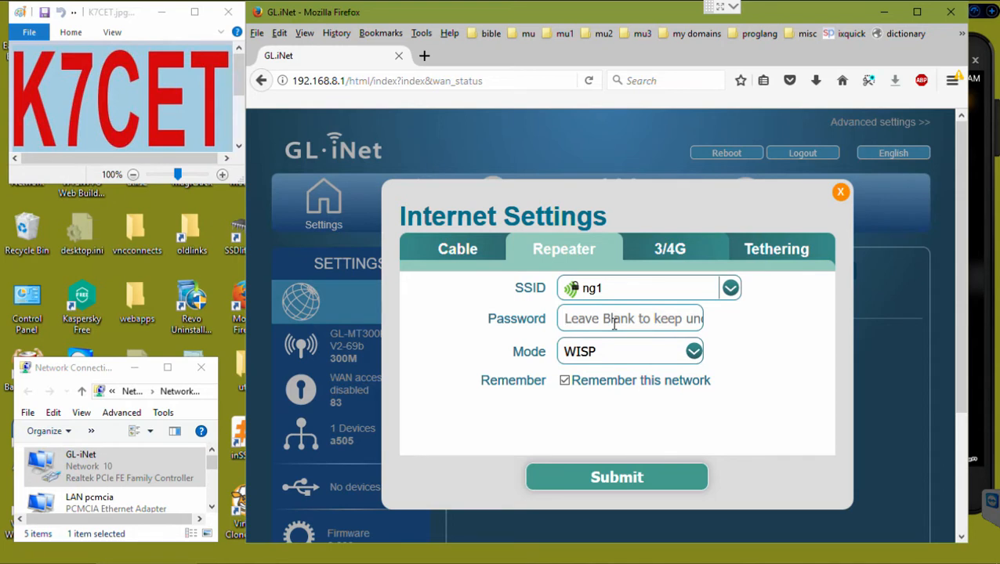
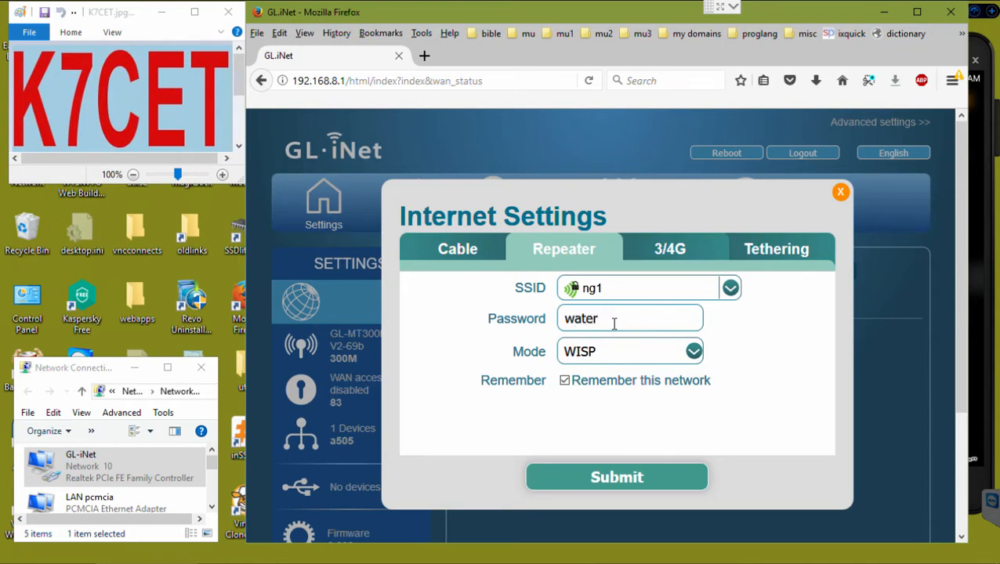
- Enter the Wi-Fi network password, select SSID K7CET, and submit the repeater connection
left_click(602, 287)
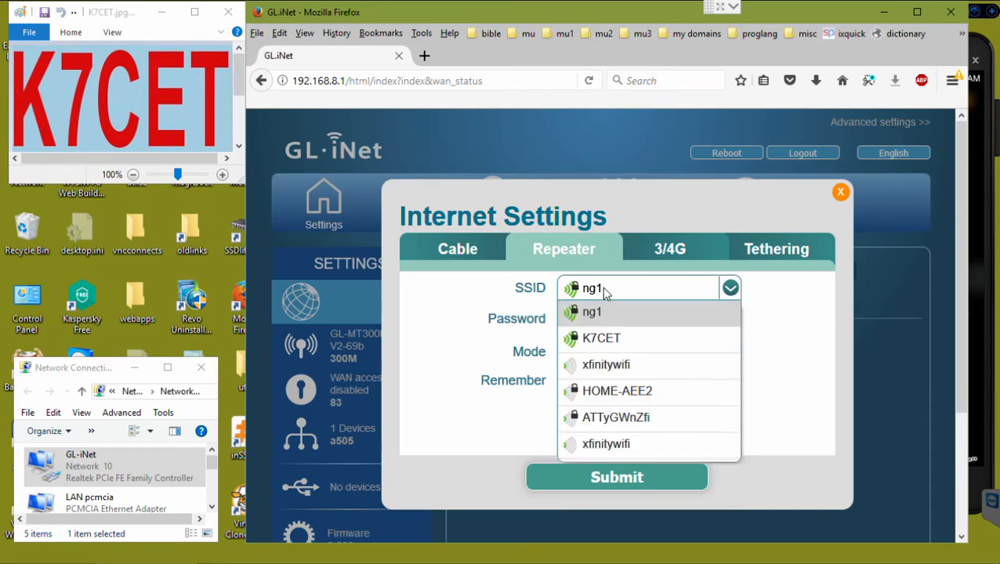
double_click(601, 340)
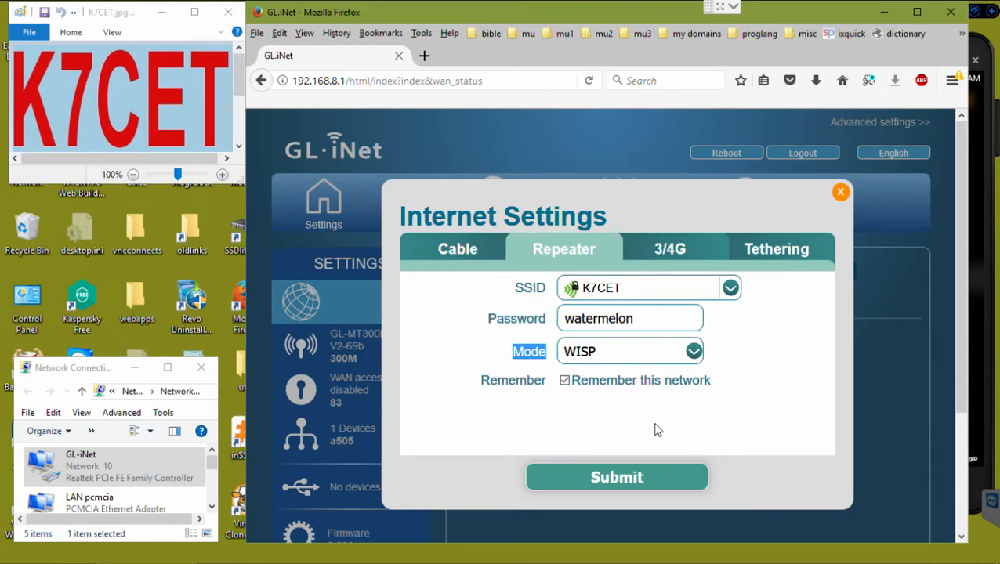
left_click(617, 478)
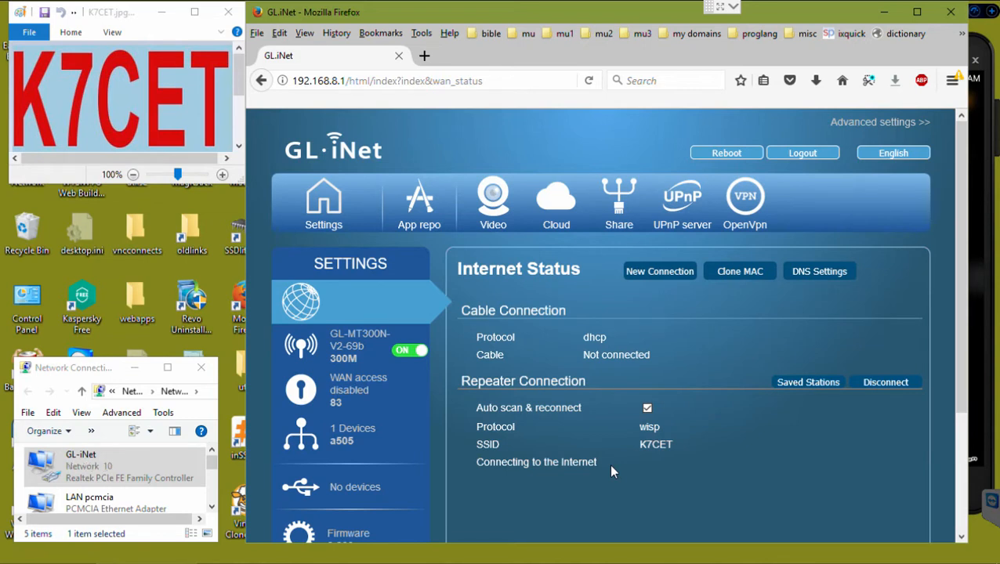
left_click(85, 478)
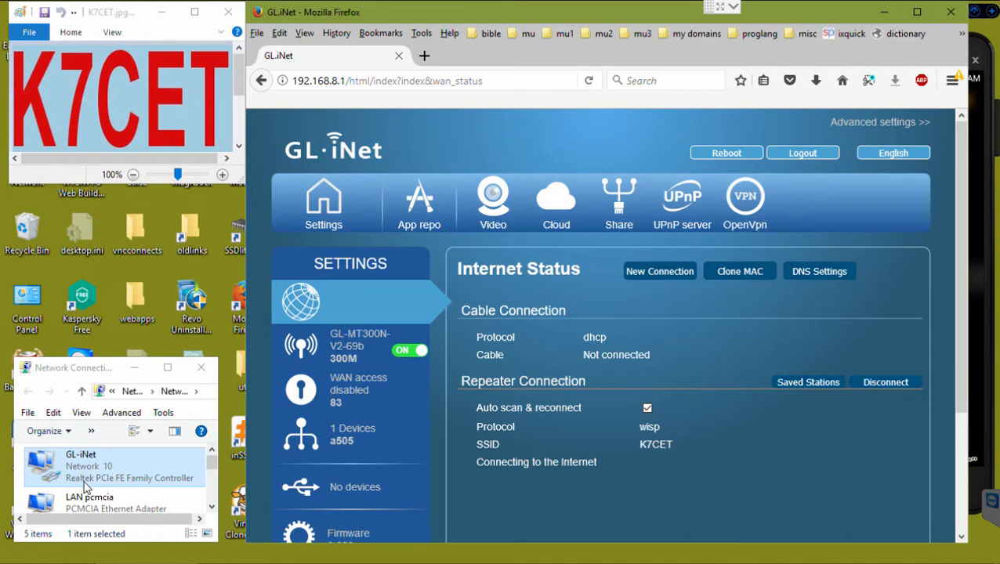
- Check the phone hotspot's connected devices list and the router's repeater connection status
left_click(434, 473)
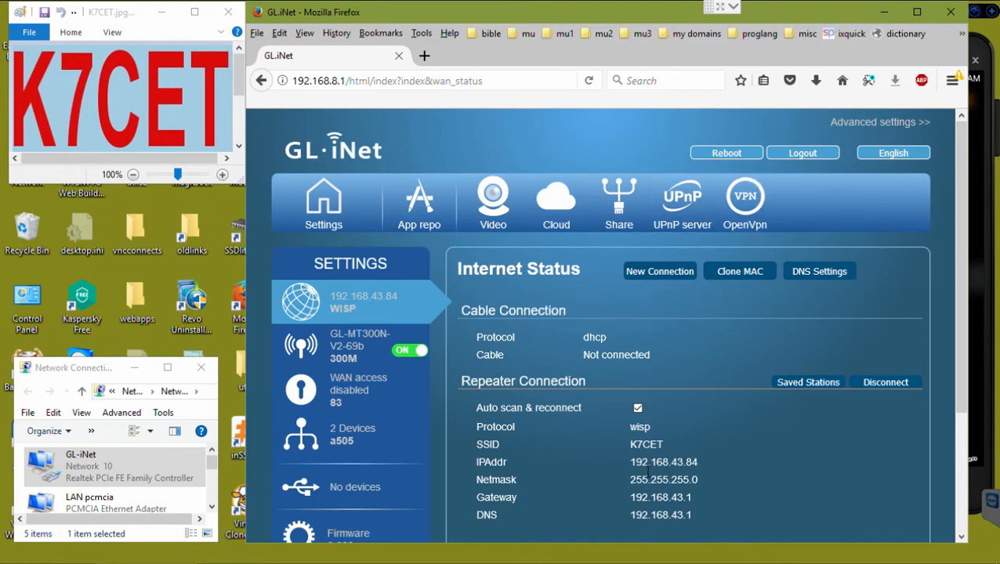
left_click(982, 310)
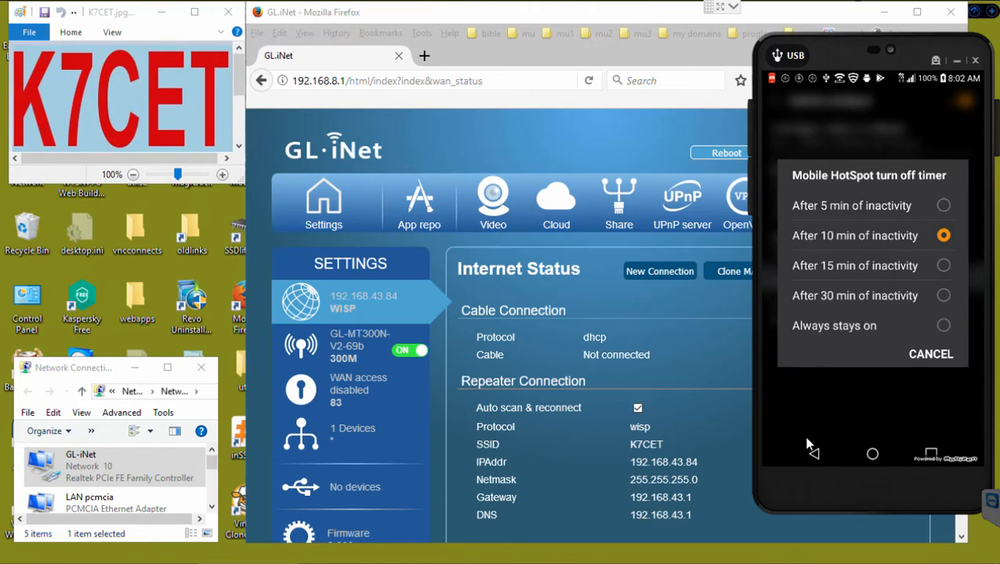
left_click(815, 455)
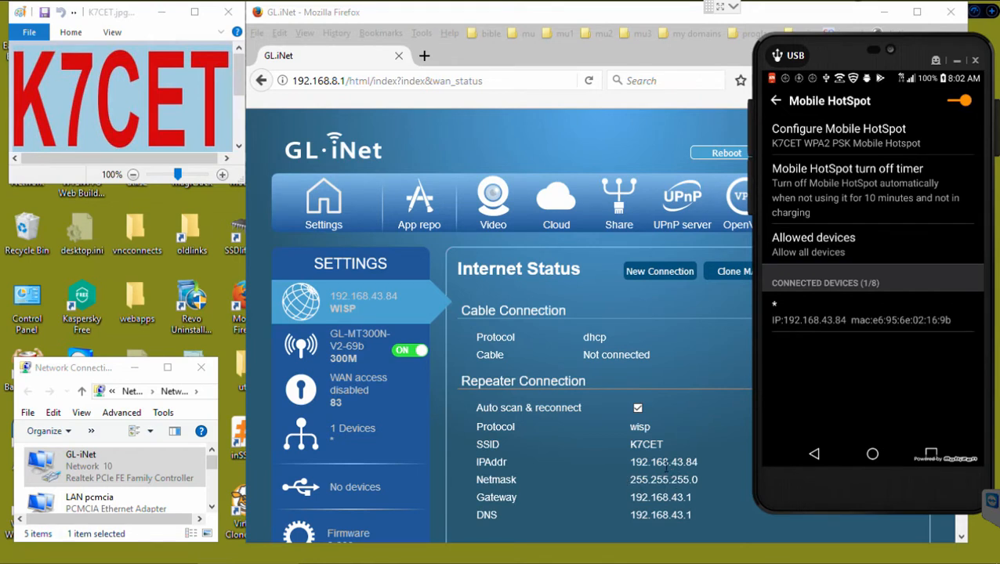
left_click(557, 443)
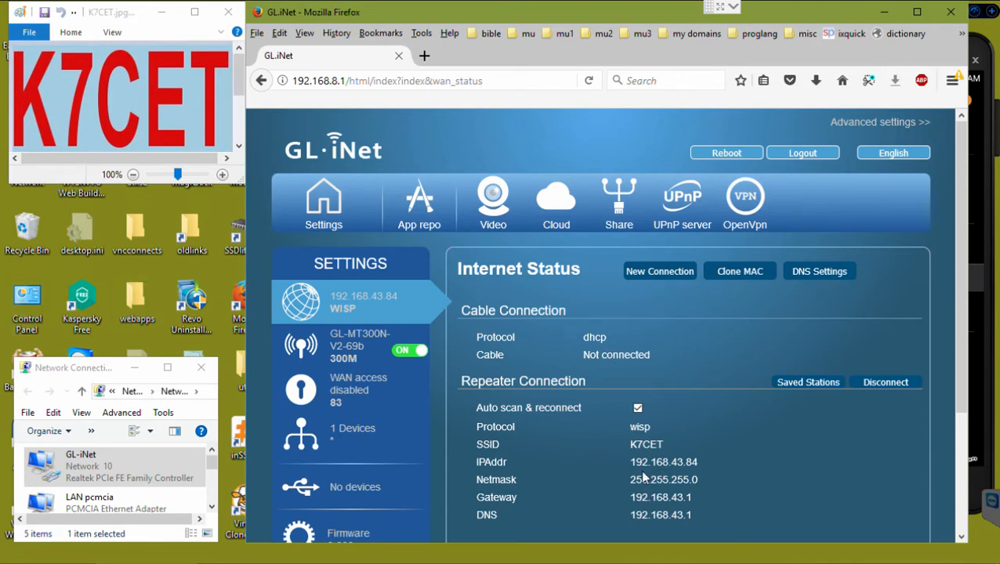
- Open a new repeater connection and enter the Wi-Fi network password for K7CET
left_click(662, 272)
left_click(586, 257)
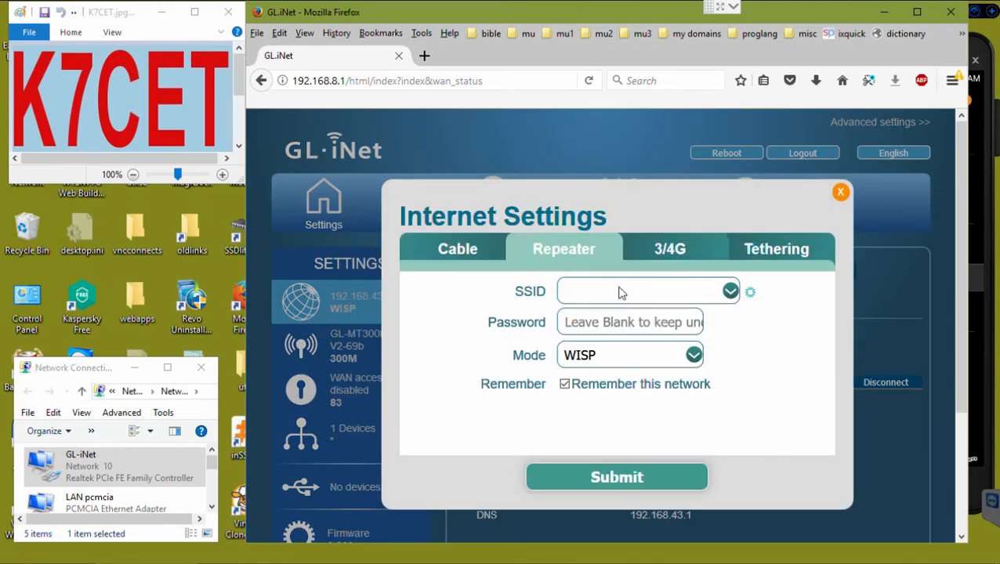
left_click(616, 323)
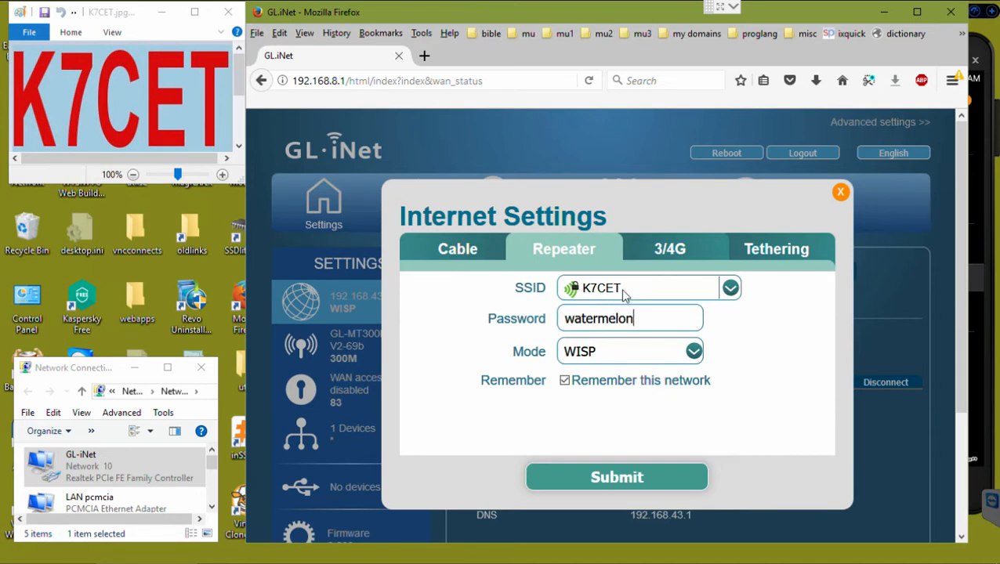
- Set the repeater mode to WDS with LAN IP 192.168.43.55 and submit the connection
left_click(611, 352)
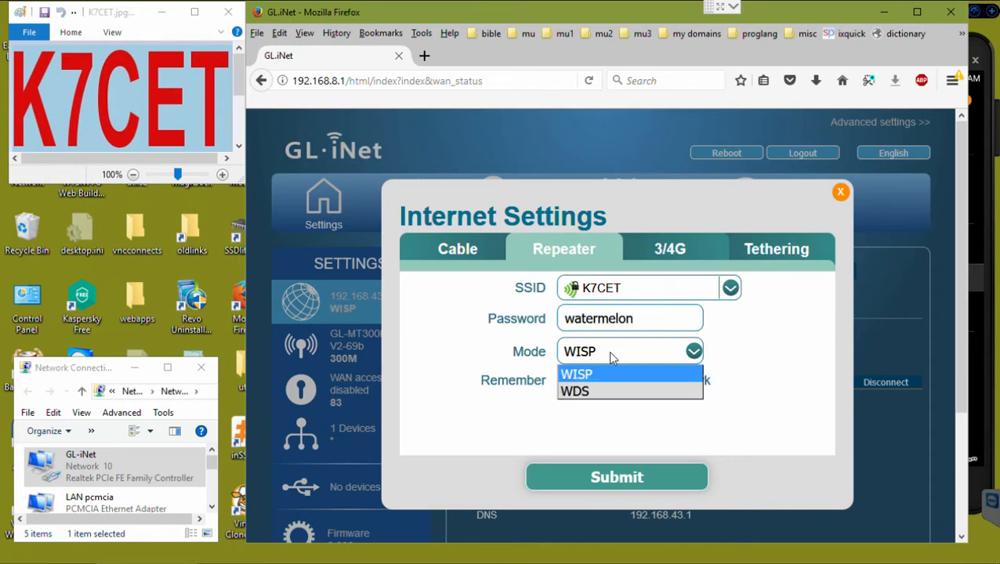
left_click(611, 392)
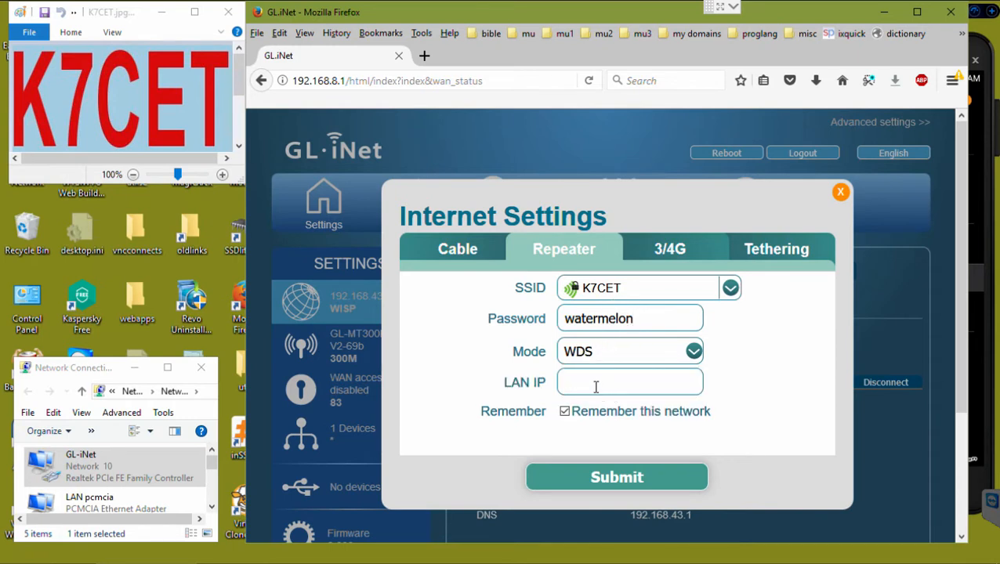
left_click(584, 387)
type("192.168.43")
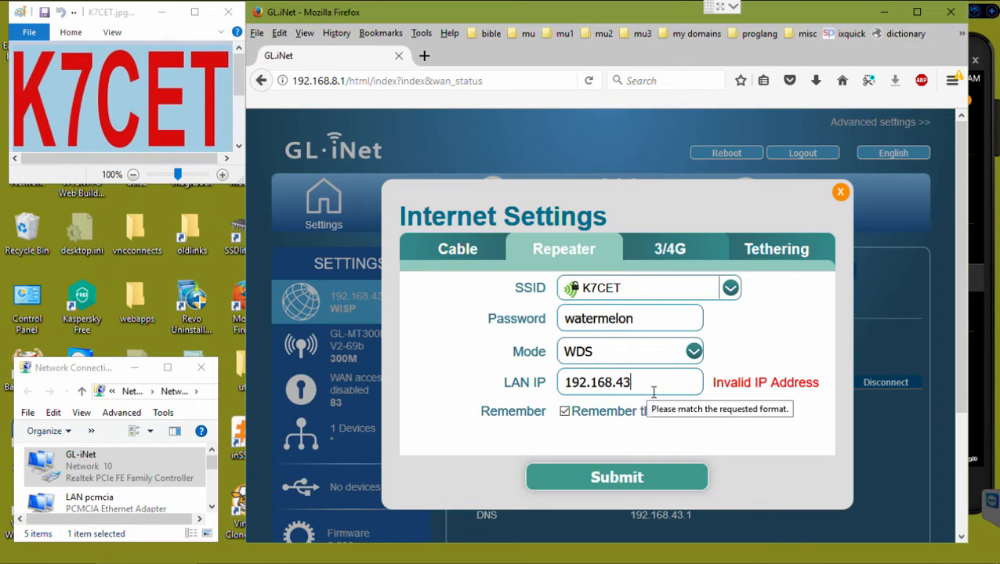
type(".")
type("55")
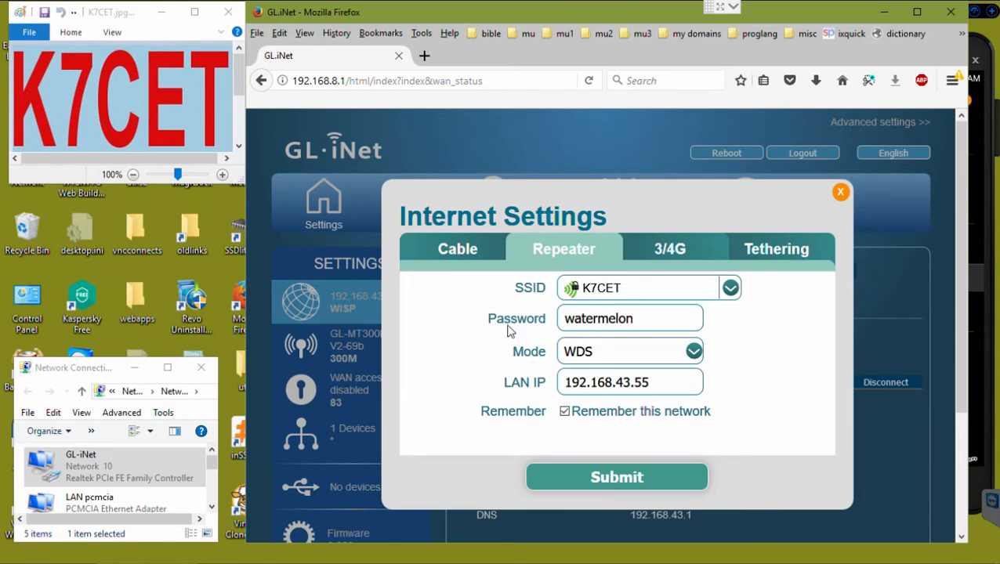
left_click(665, 480)
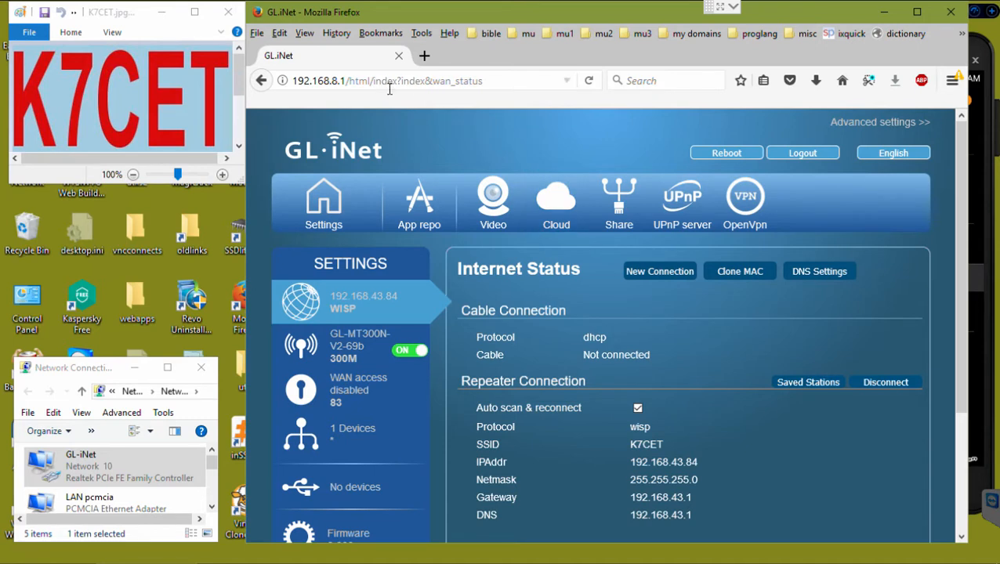
- Open the router admin page at address 192.168.43.55
left_click(458, 83)
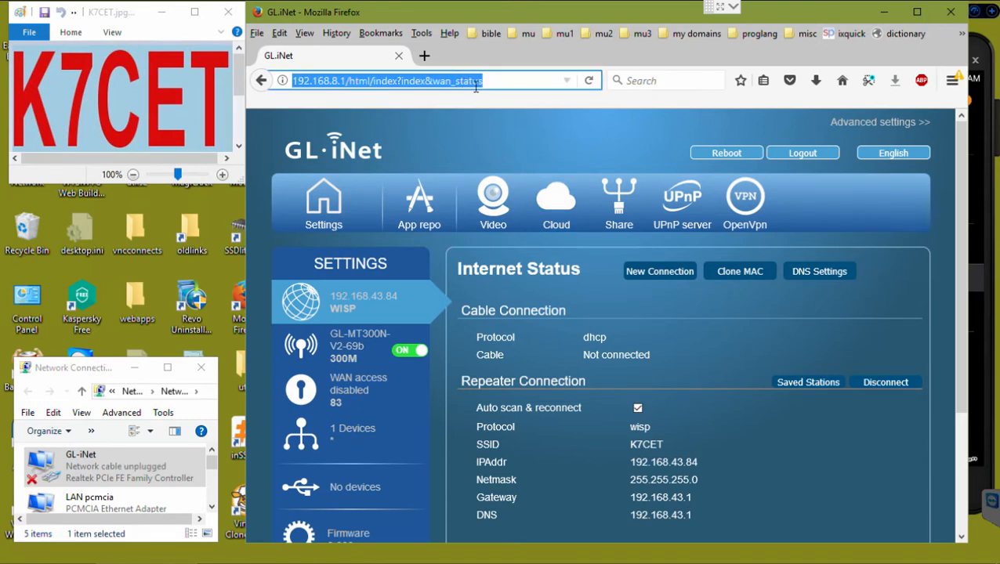
left_click(501, 84)
left_click_drag(501, 85, 340, 91)
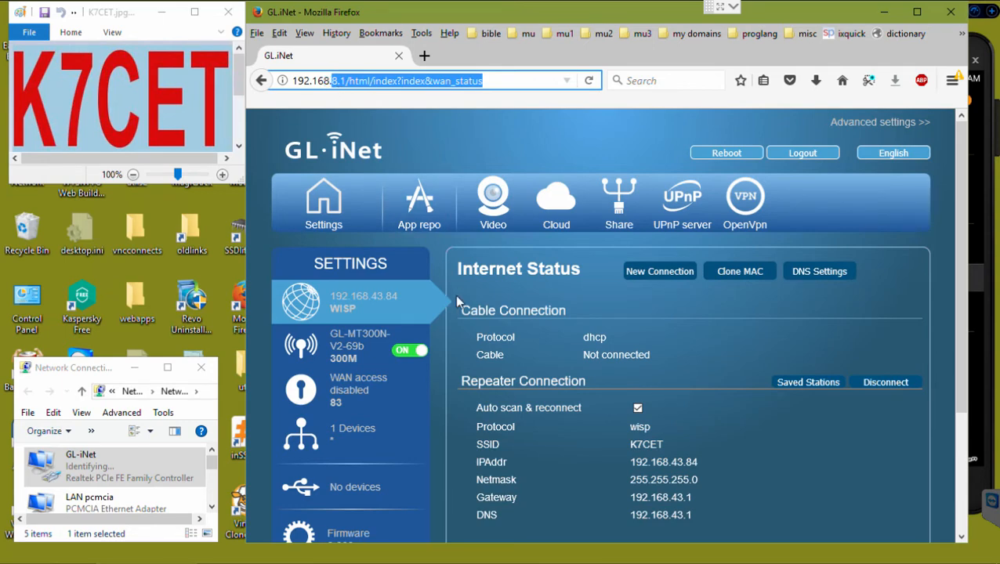
type("43.55")
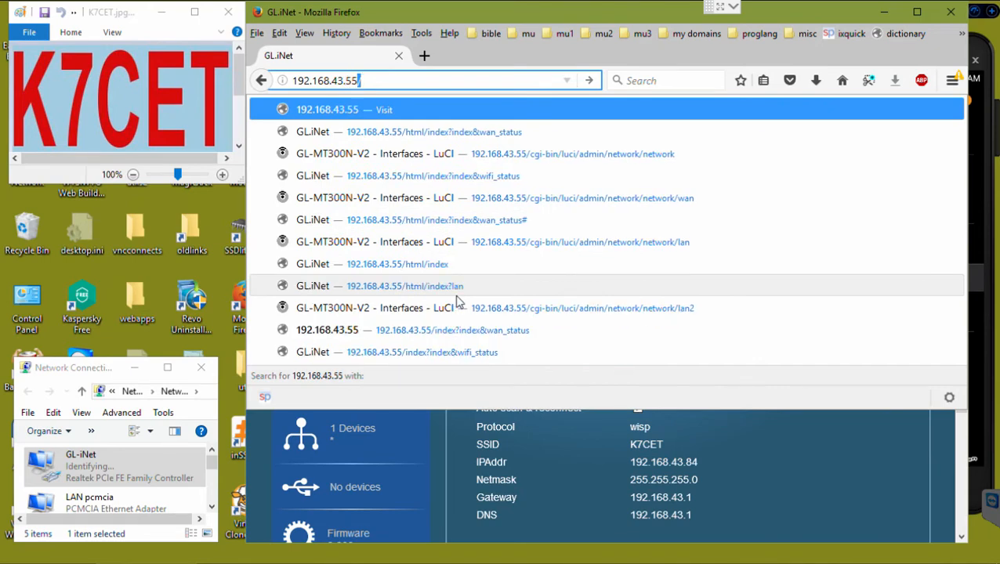
key("Return")
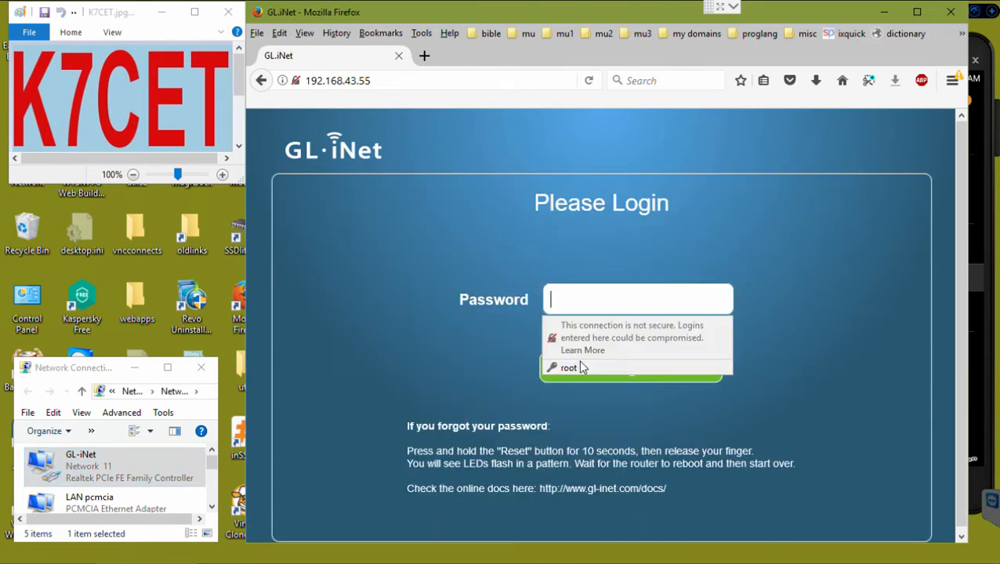
- Log in with the saved admin password and open the Internet status page
left_click(582, 370)
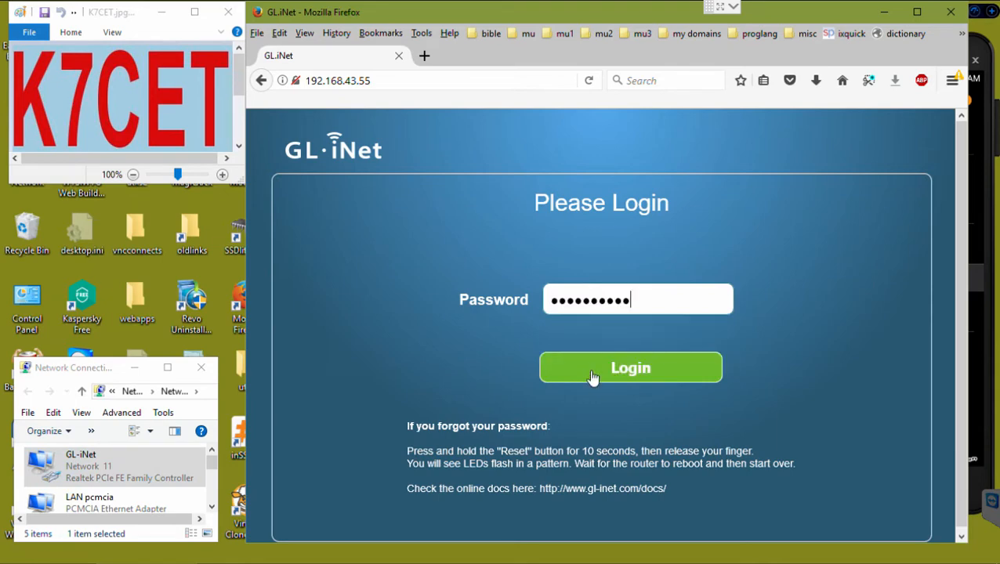
left_click(593, 377)
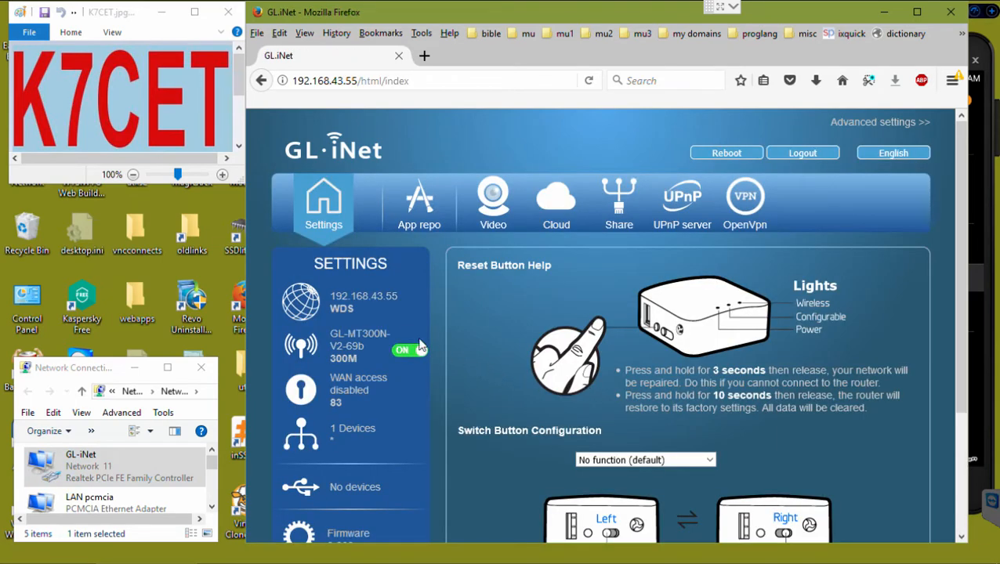
left_click(366, 310)
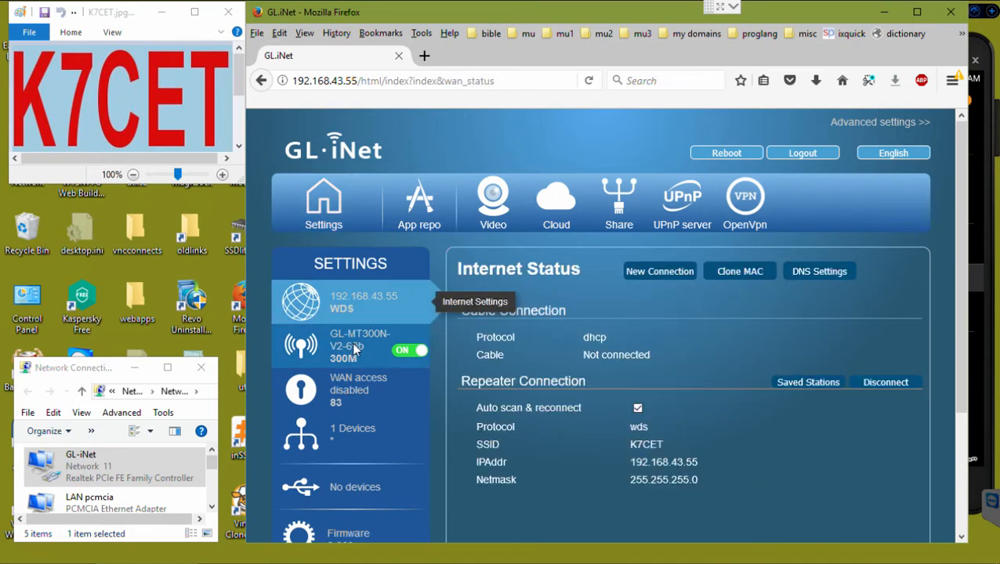
- Switch between the Internet and Wireless status panels to review the WDS connection details
left_click(353, 348)
left_click(341, 316)
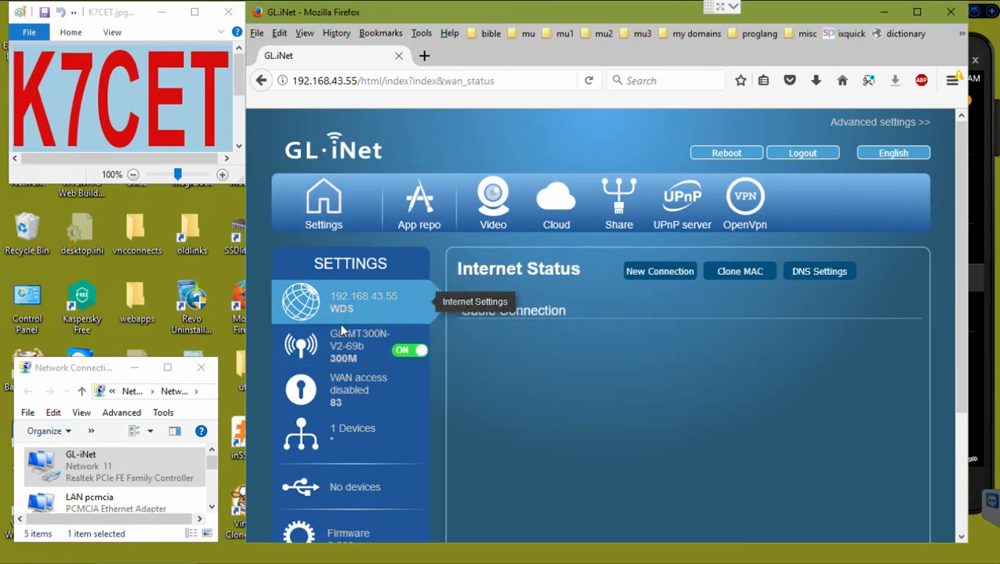
left_click(345, 347)
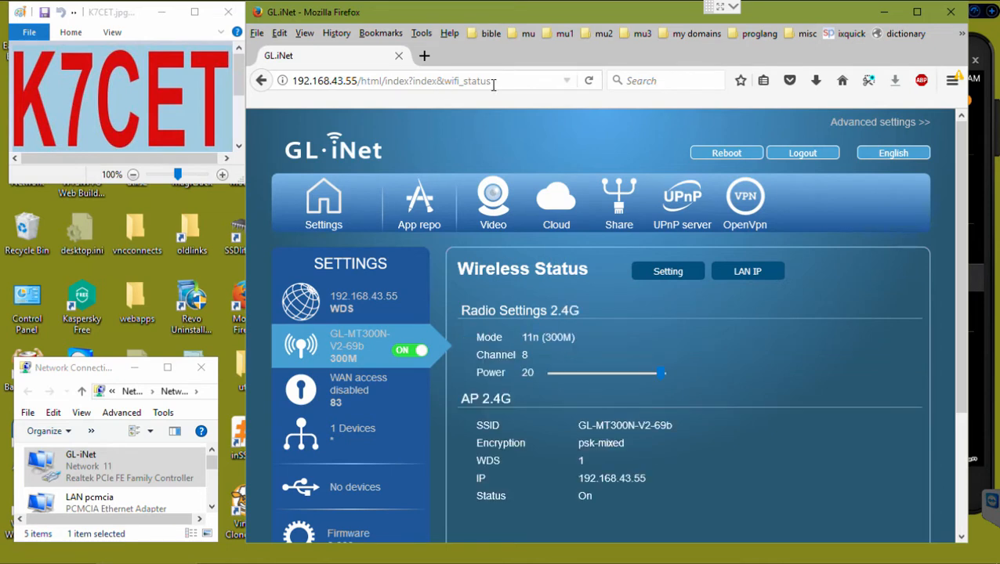
left_click(341, 307)
left_click(339, 359)
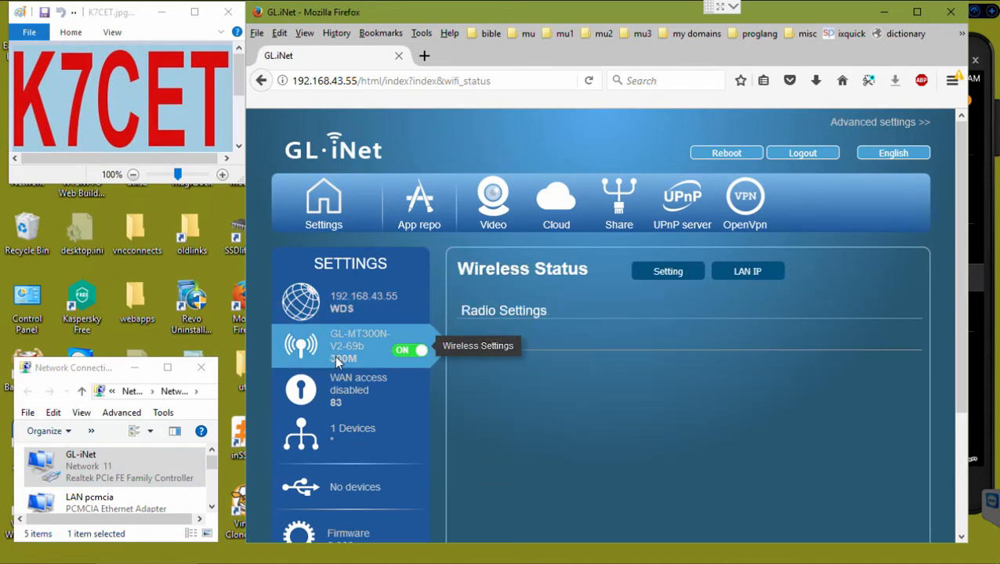
left_click(349, 305)
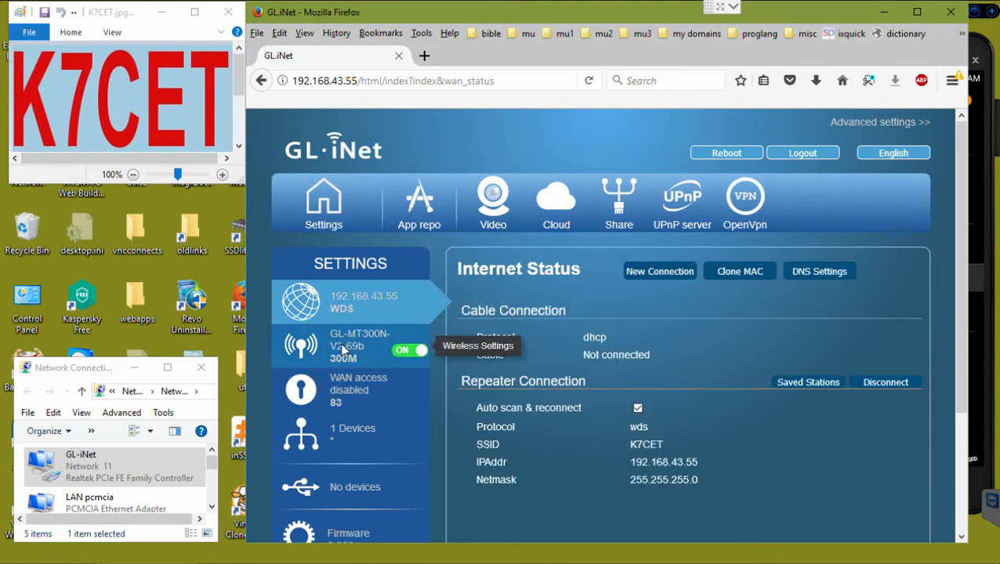
left_click(342, 351)
left_click(353, 297)
left_click(361, 351)
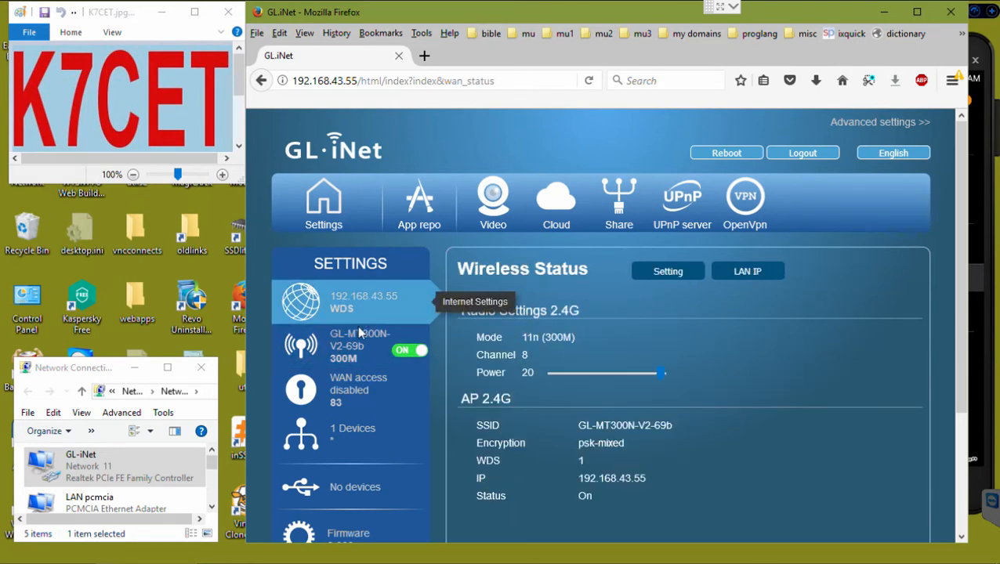
left_click(359, 327)
left_click(355, 343)
left_click(351, 311)
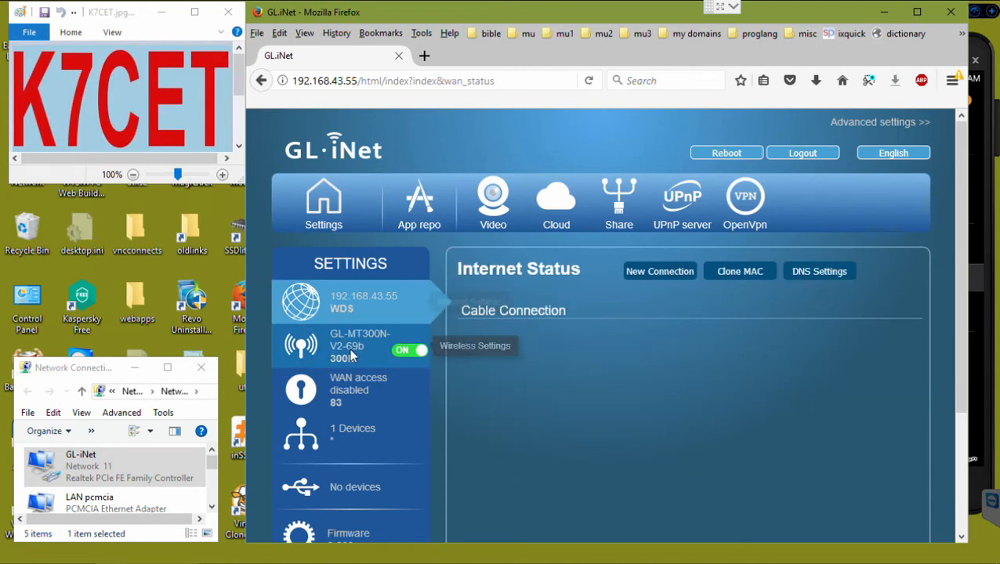
left_click(349, 349)
left_click(353, 302)
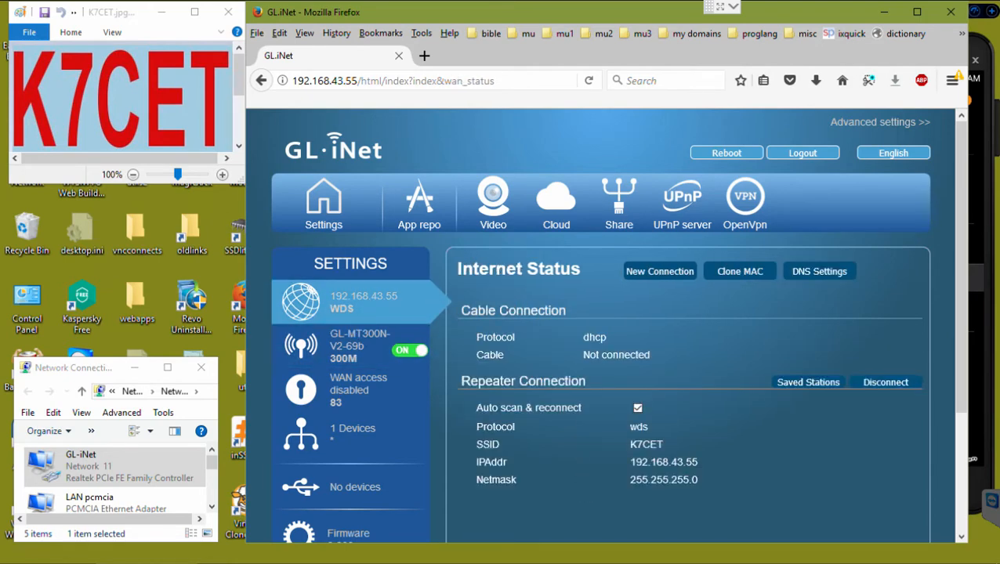
- Inspect the phone hotspot's connected devices and allowed devices lists alongside the PC's network adapter
left_click(987, 254)
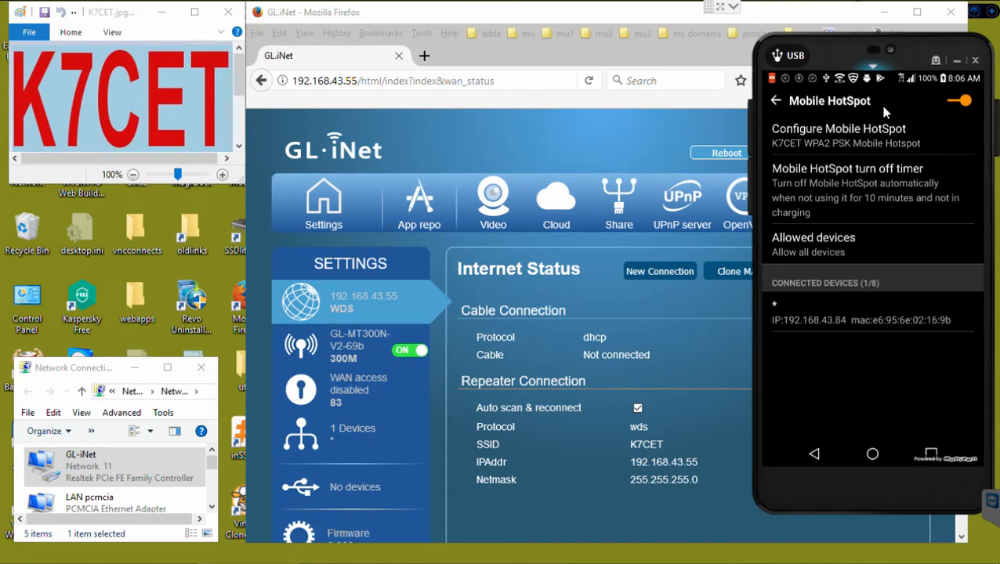
left_click(604, 134)
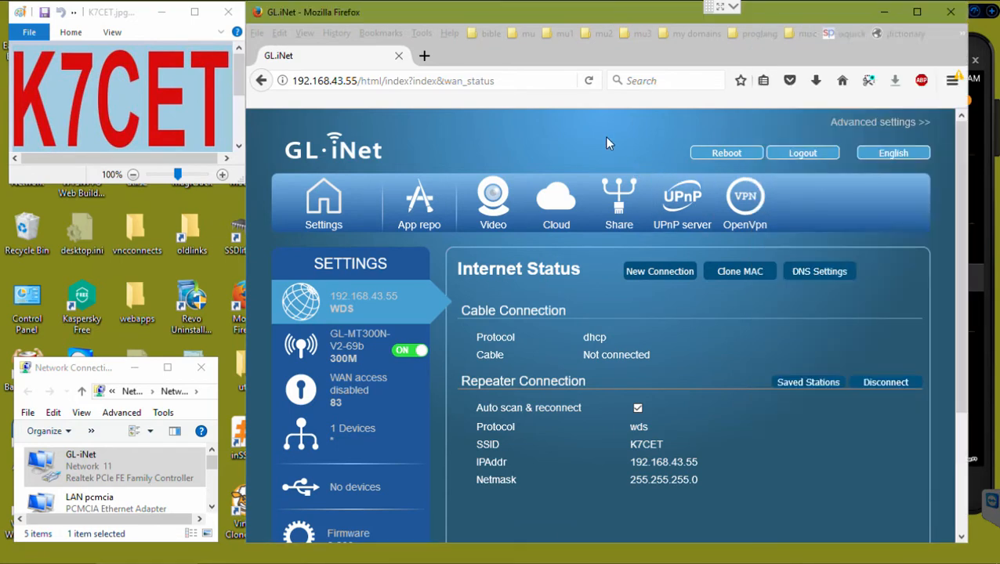
left_click(85, 474)
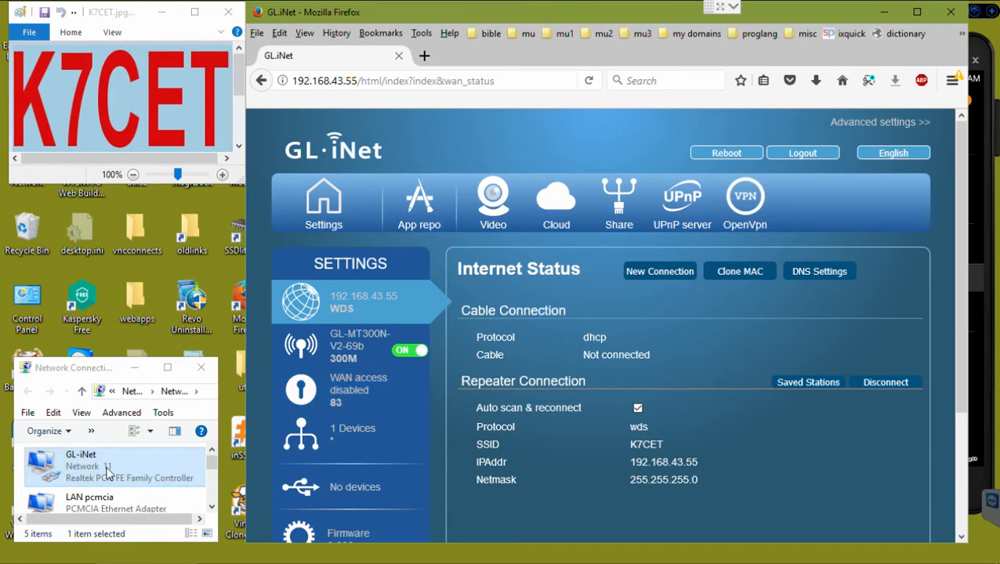
left_click(439, 341)
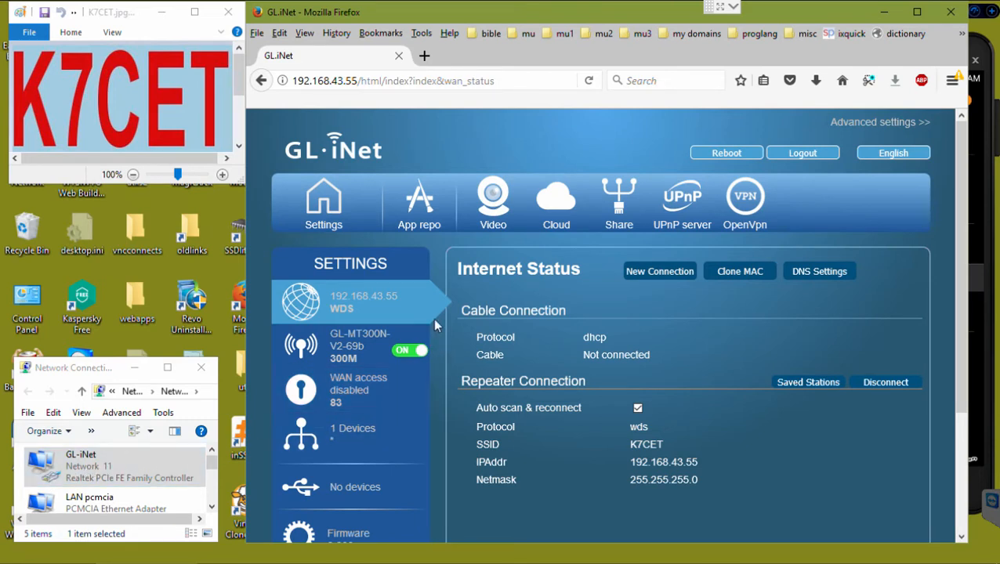
left_click(403, 225)
left_click(981, 250)
left_click(964, 226)
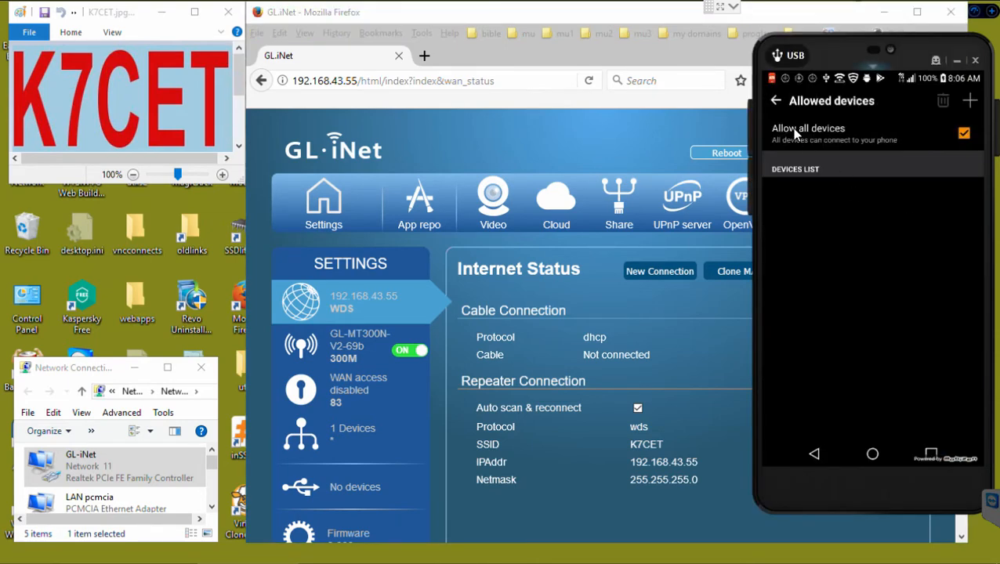
left_click(776, 100)
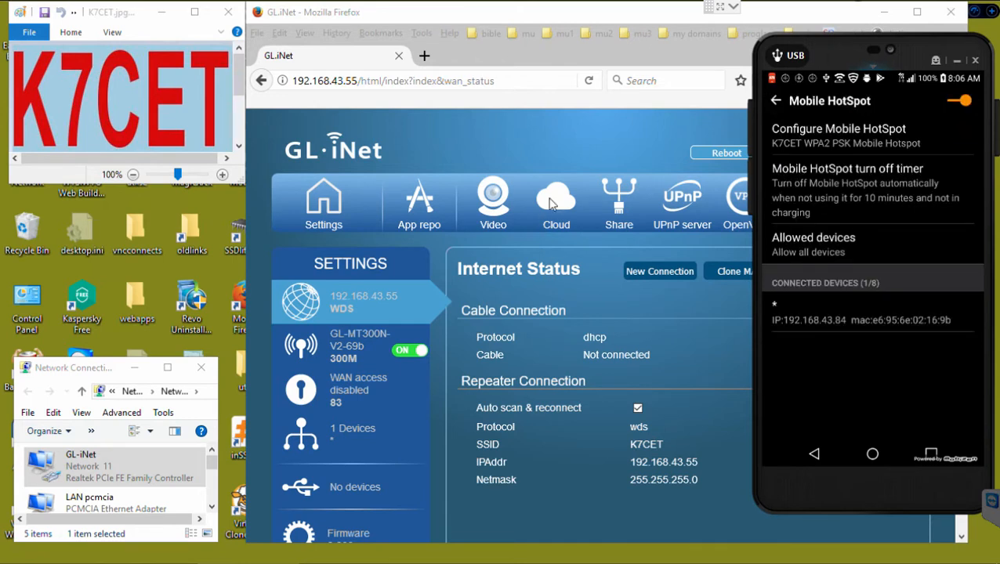
left_click(560, 147)
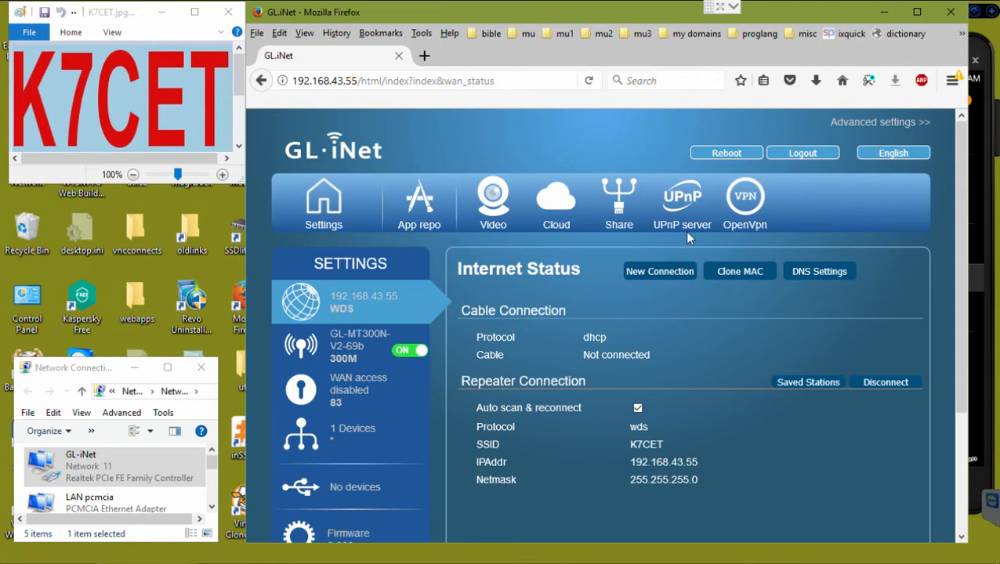
- Open Advanced settings in a new tab and switch to it
right_click(878, 129)
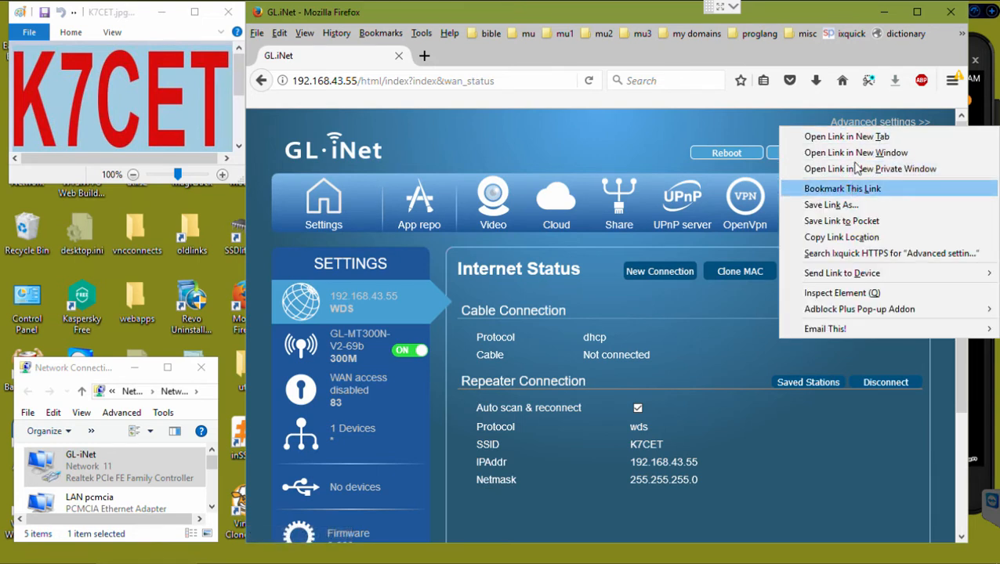
left_click(847, 138)
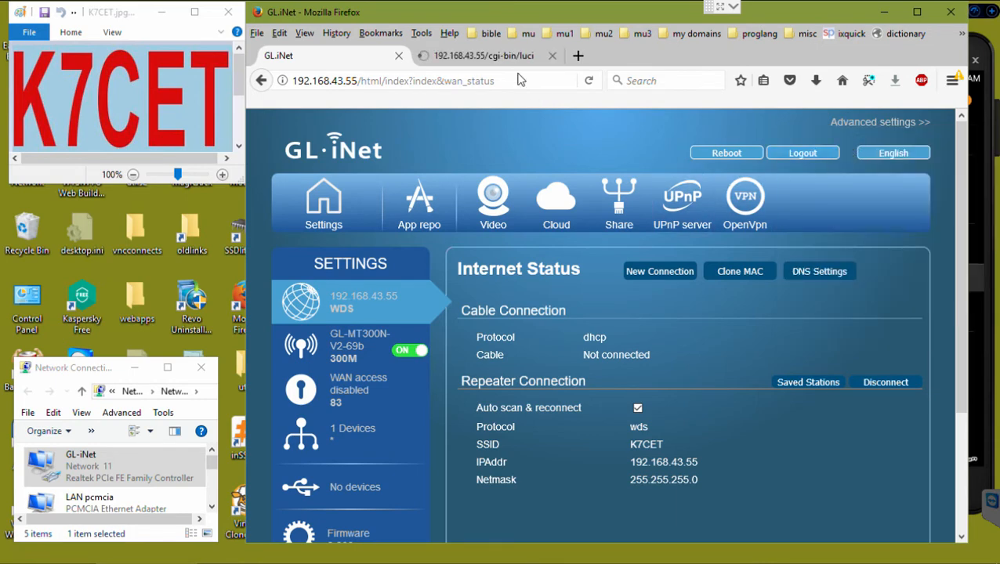
left_click(508, 59)
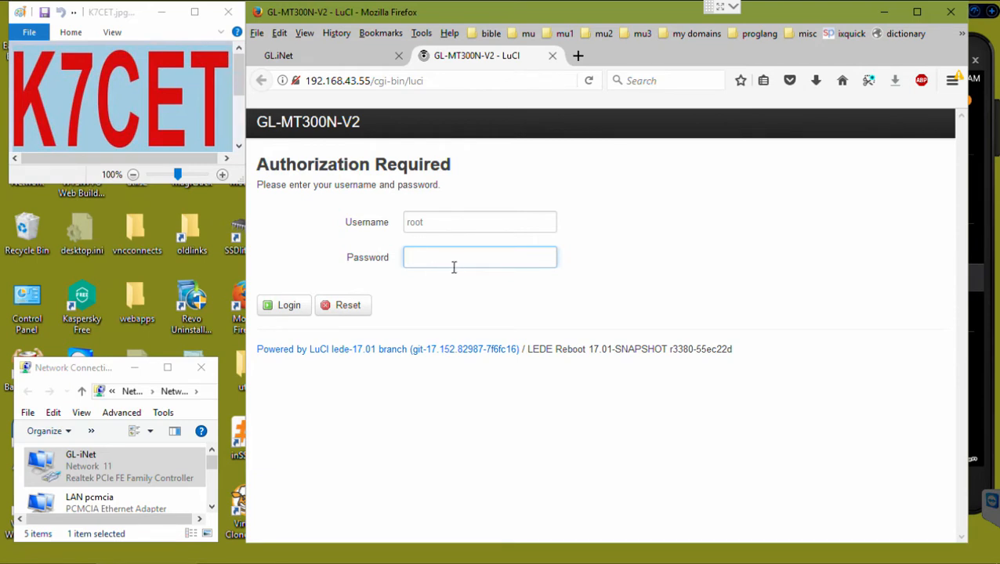
- Log in to the LuCI page as root with the admin password
type("**********")
left_click(307, 306)
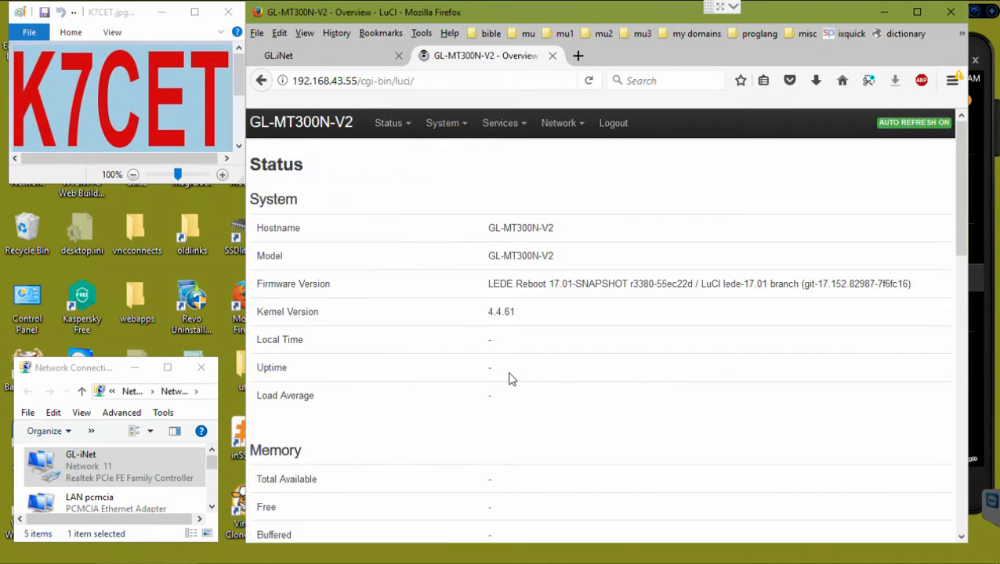
- Edit the LAN interface to also bridge the eth0.2 switch VLAN, then save and apply
mouse_move(564, 134)
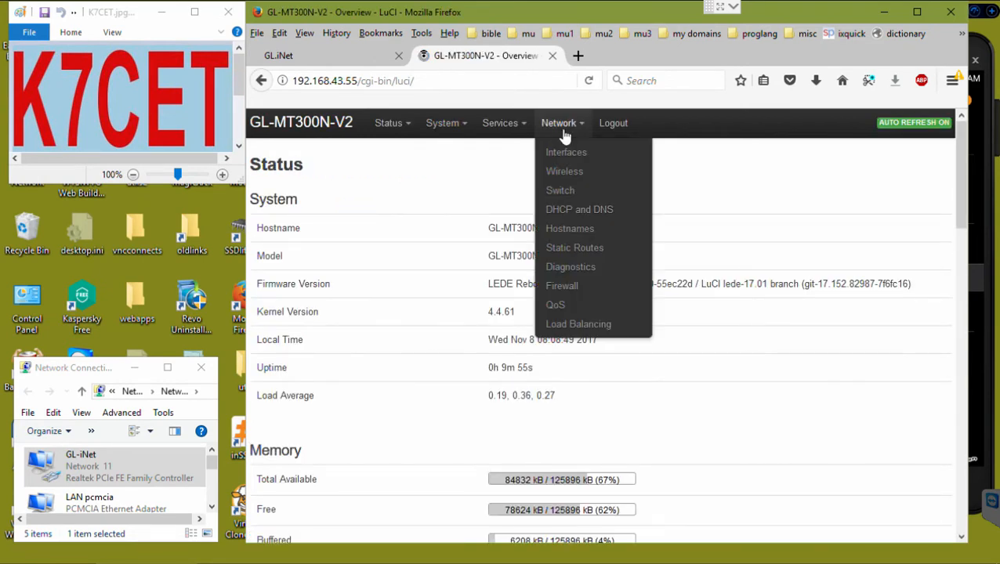
left_click(569, 155)
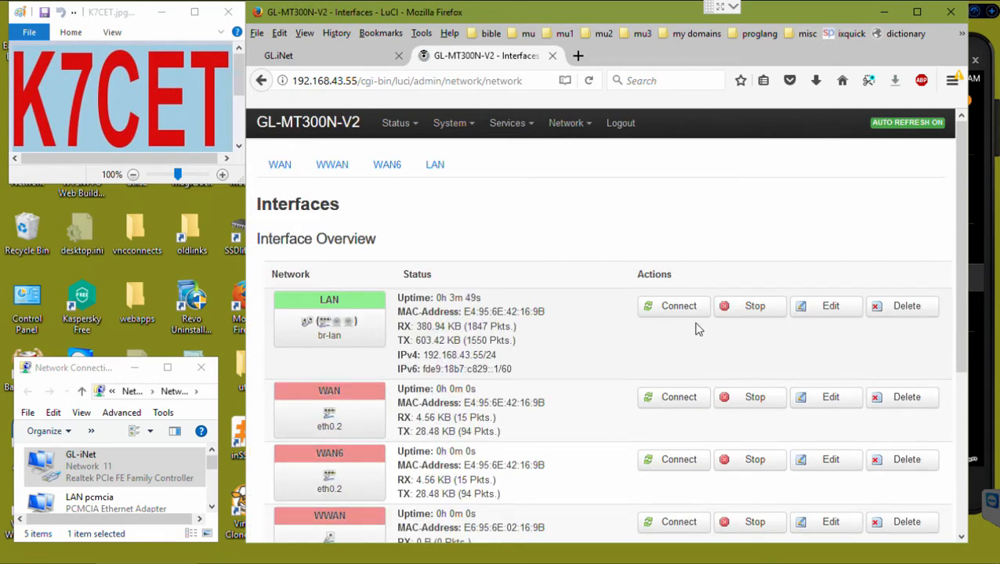
left_click(829, 312)
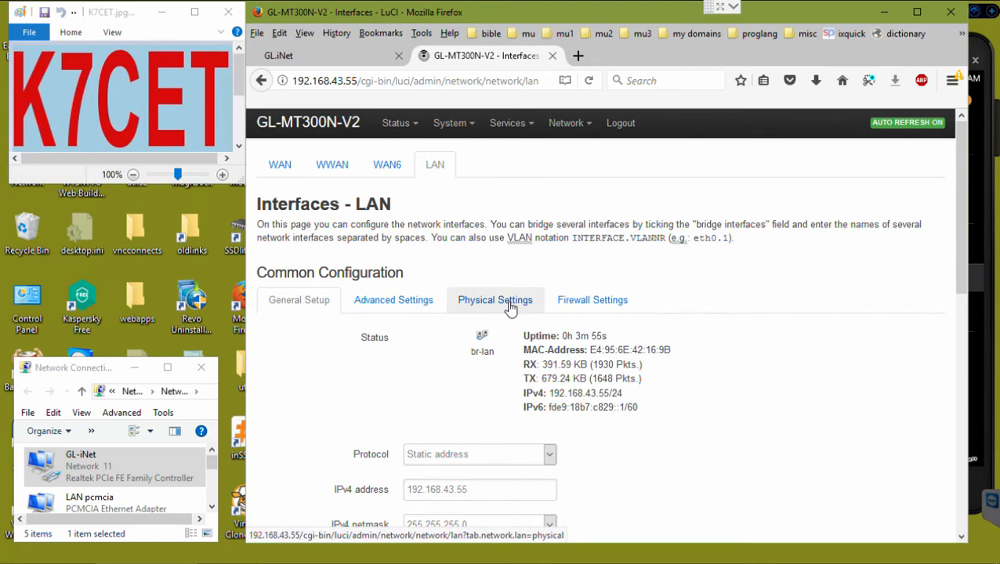
left_click(510, 306)
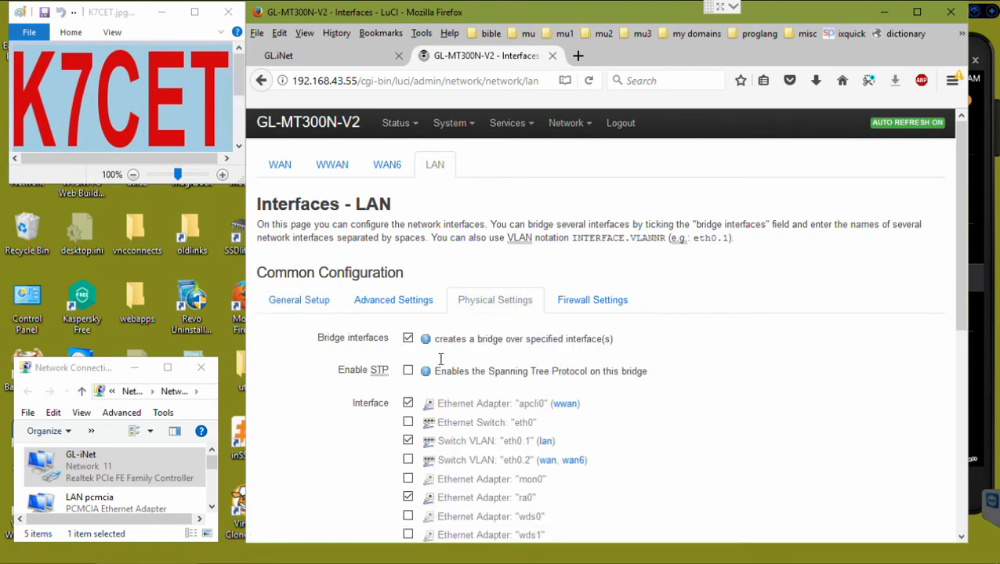
scroll(434, 380, "down", 3)
scroll(433, 380, "down", 1)
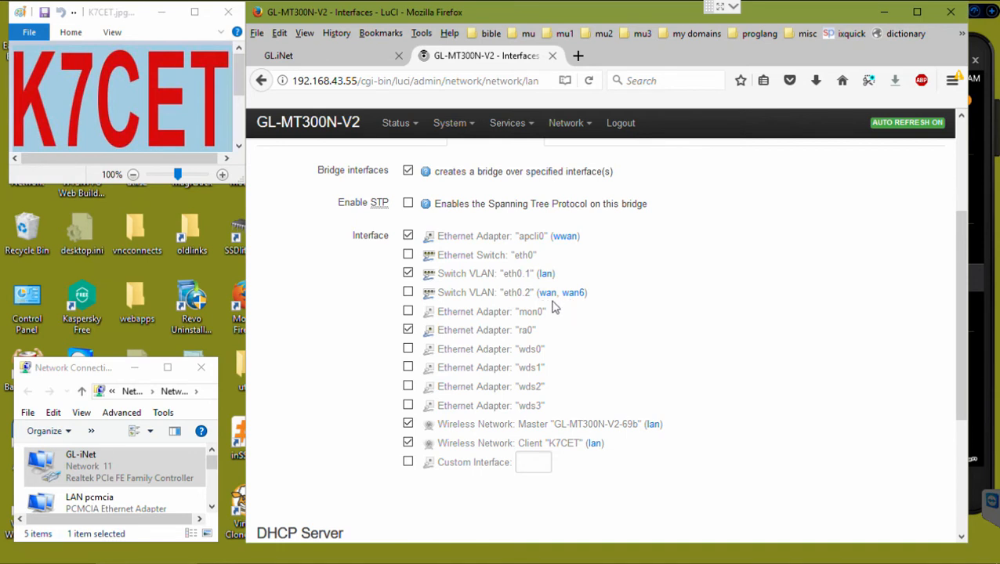
left_click(407, 292)
scroll(676, 337, "down", 3)
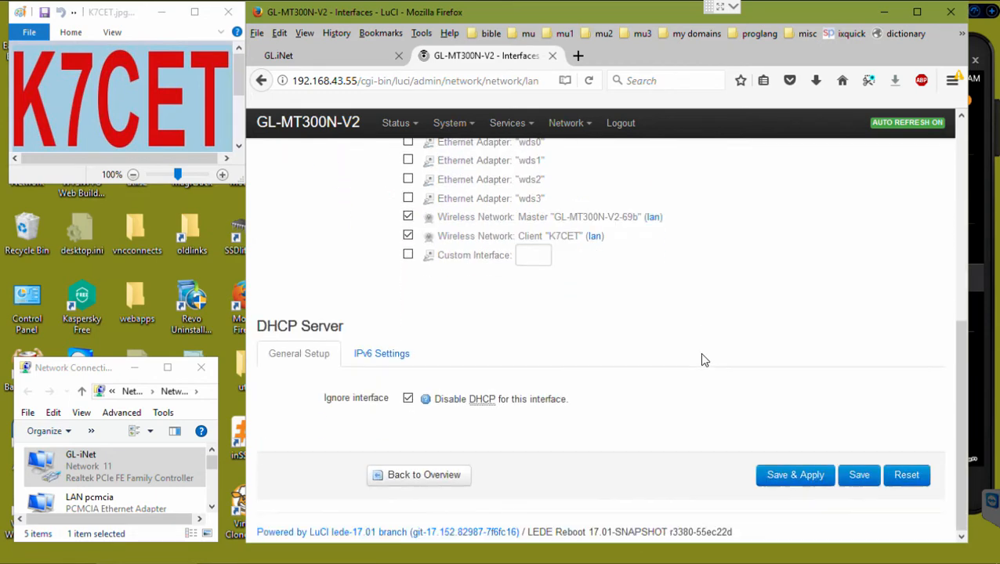
left_click(804, 486)
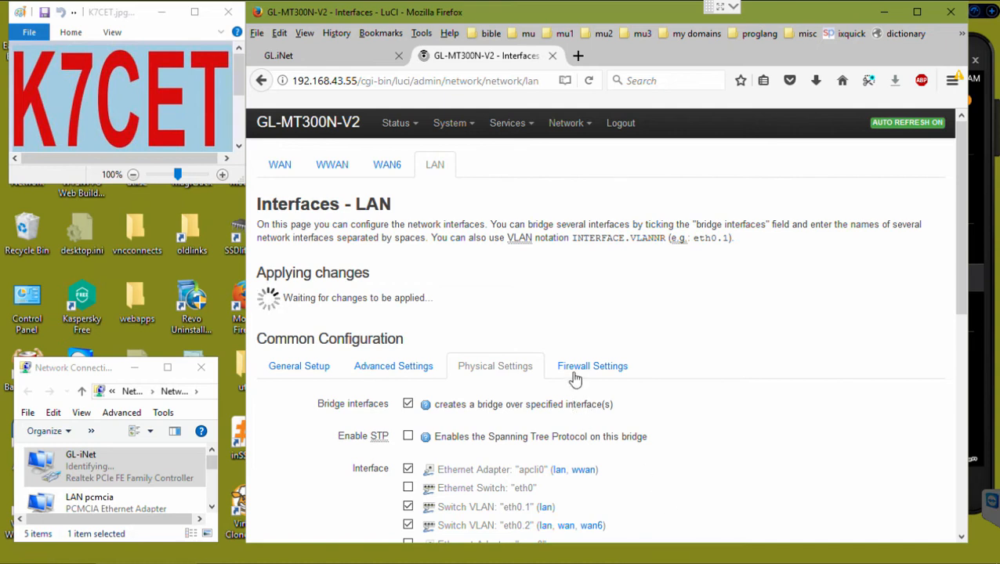
- Review the LAN bridge's physical interface list after the changes are applied
scroll(643, 396, "down", 3)
scroll(627, 412, "down", 3)
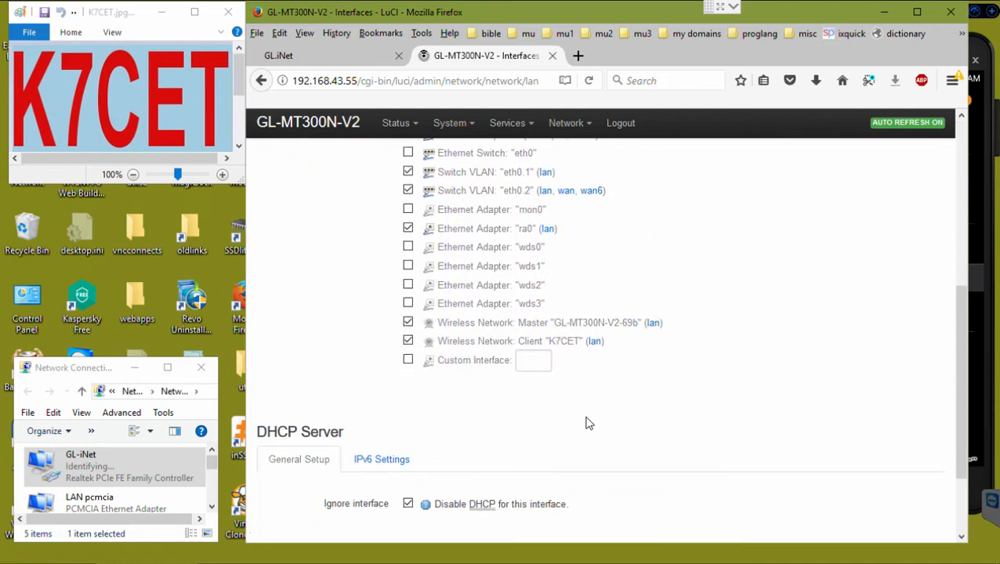
scroll(588, 392, "up", 3)
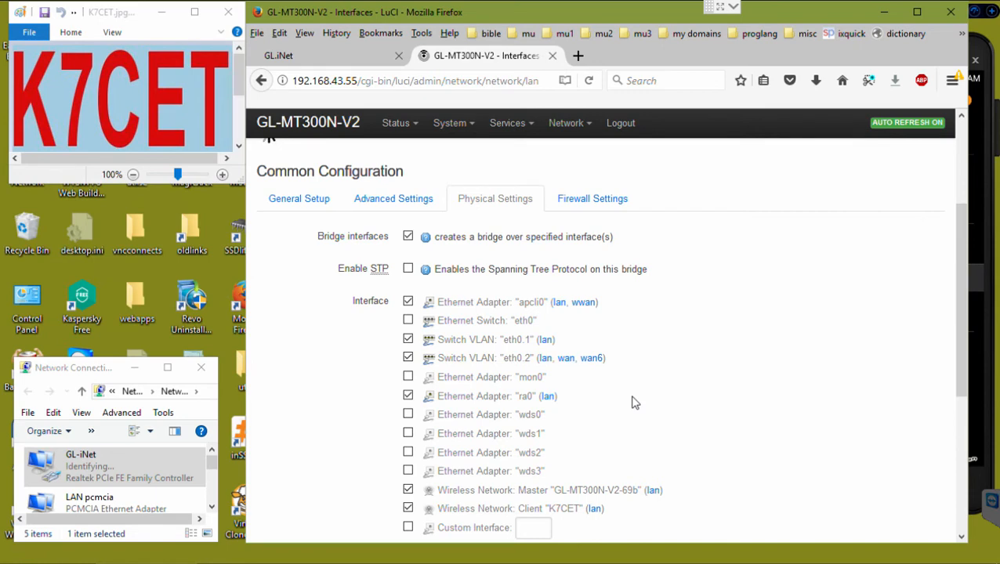
scroll(611, 360, "down", 3)
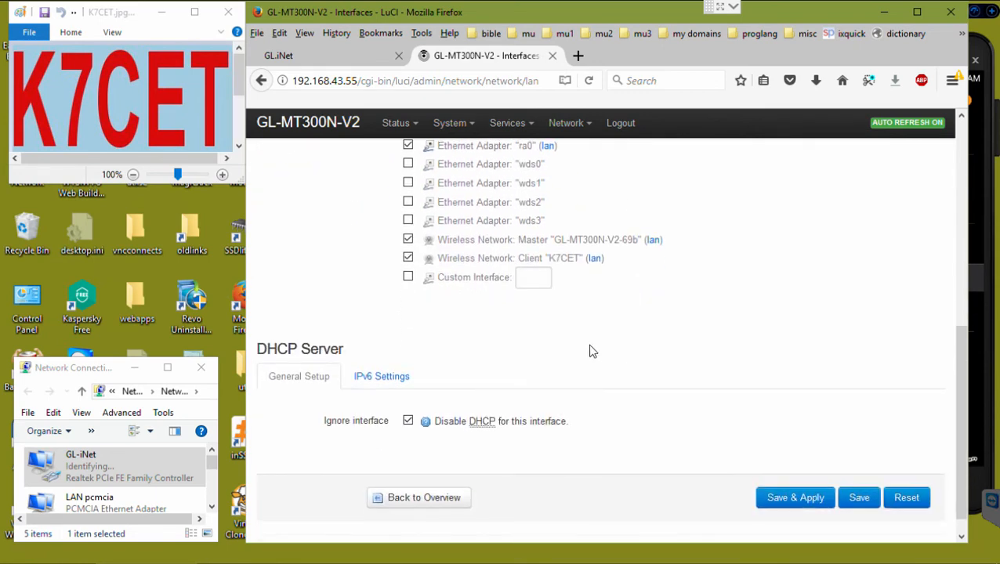
scroll(592, 251, "up", 4)
mouse_move(569, 123)
scroll(574, 129, "up", 2)
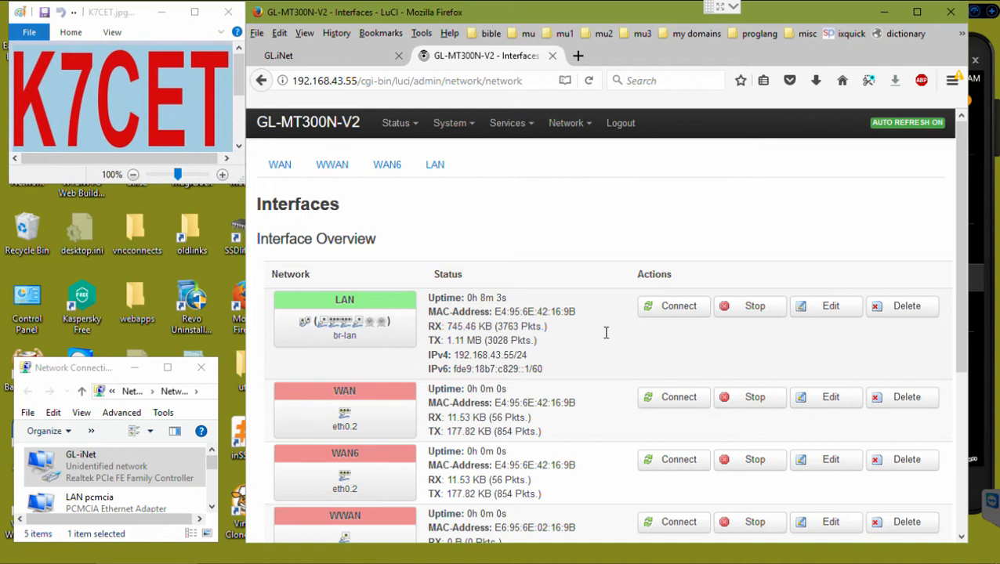
- On the phone, switch to Firefox showing the openSPOT status page
left_click(989, 371)
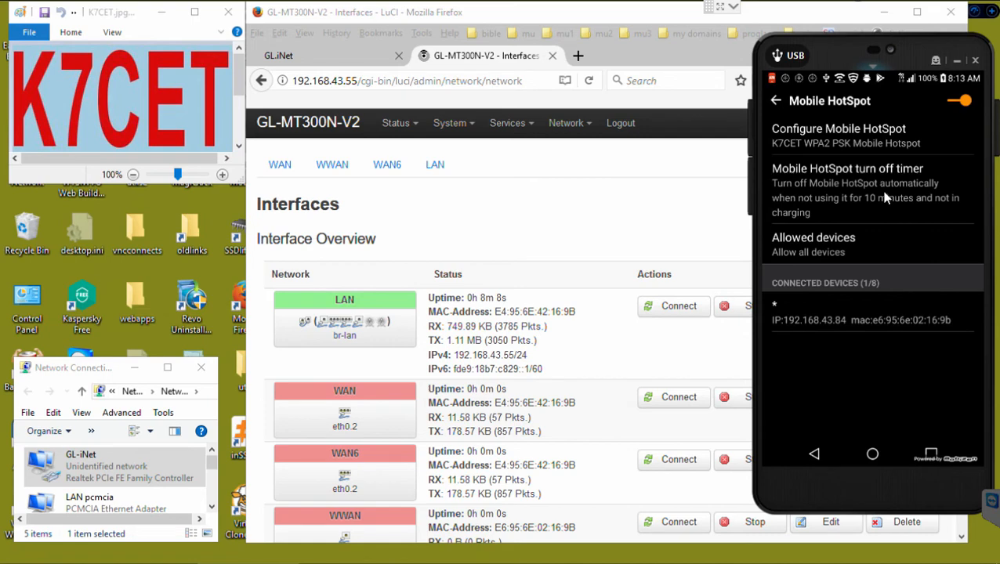
left_click(930, 455)
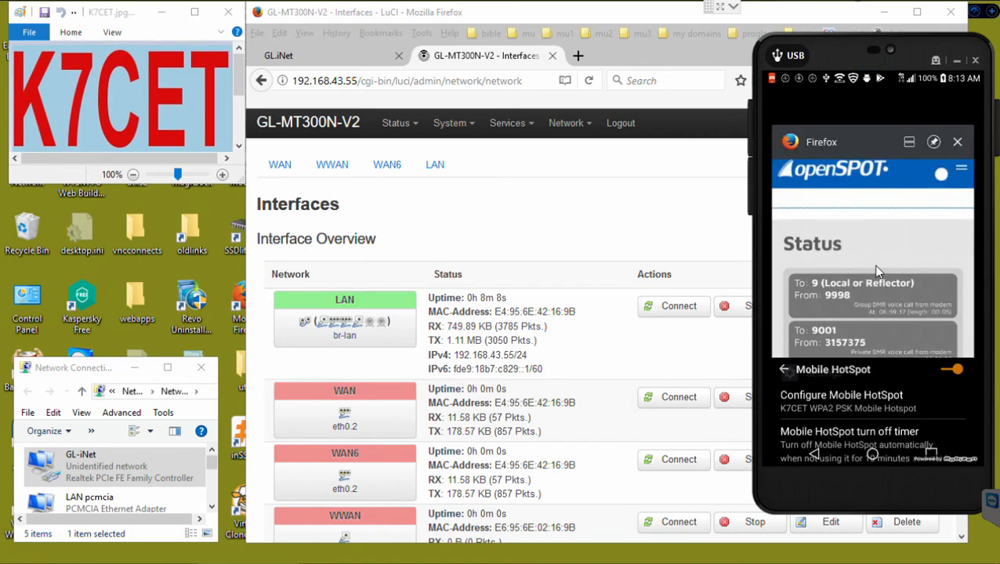
left_click(866, 221)
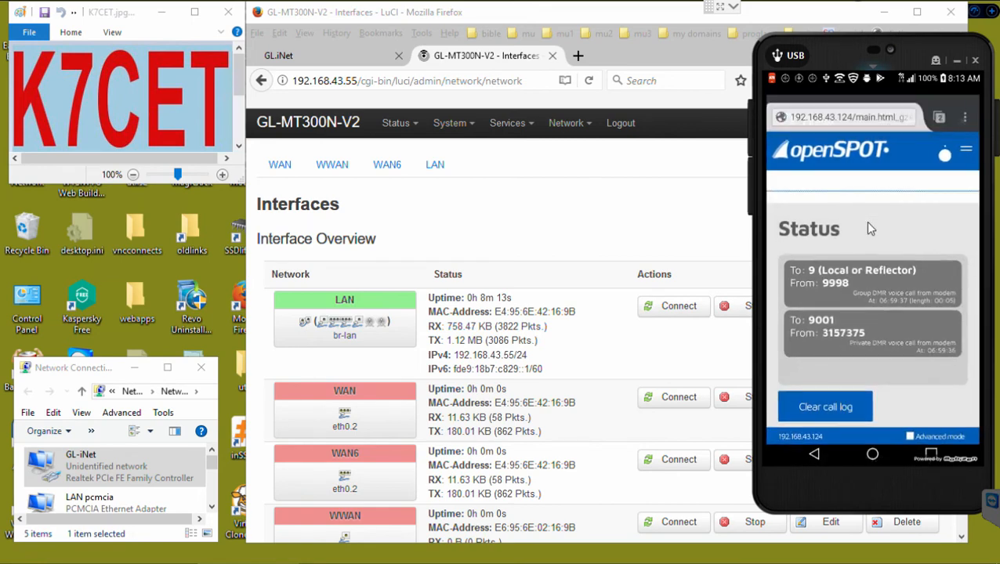
left_click(863, 107)
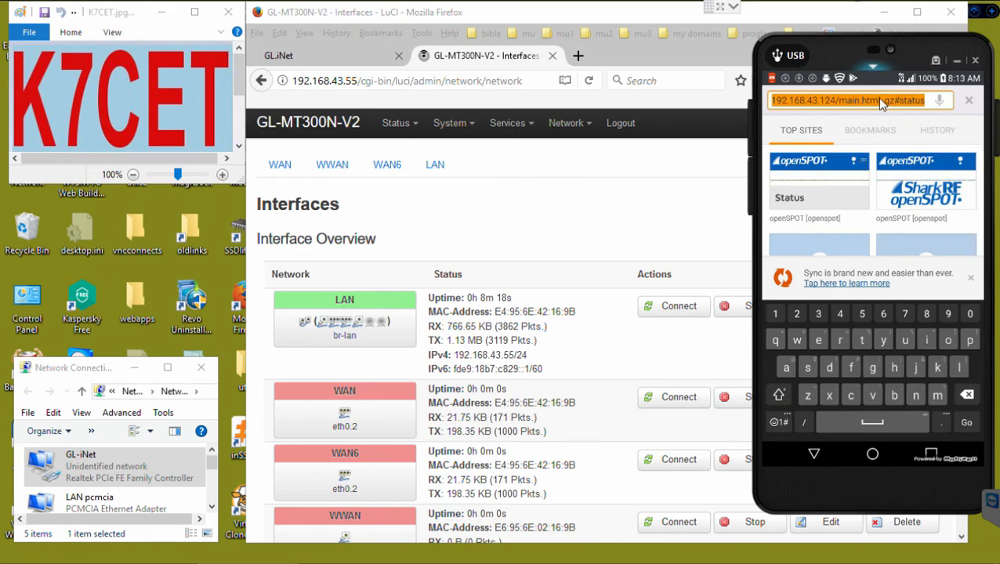
left_click(882, 105)
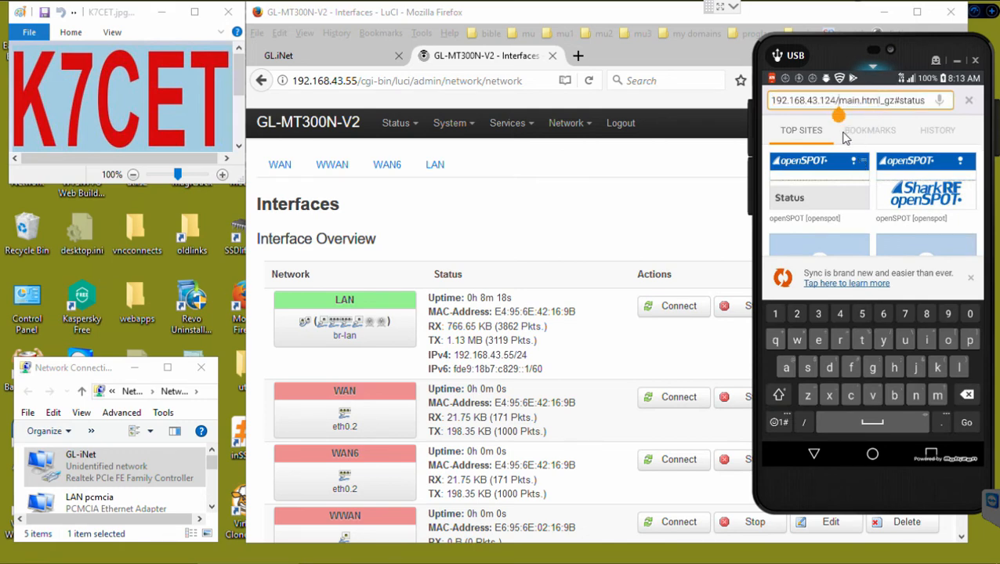
key("Delete")
key("Delete")
key("Delete")
key("Delete")
key("Delete")
key("Delete")
key("Delete")
key("Delete")
key("Delete")
key("Delete")
key("Delete")
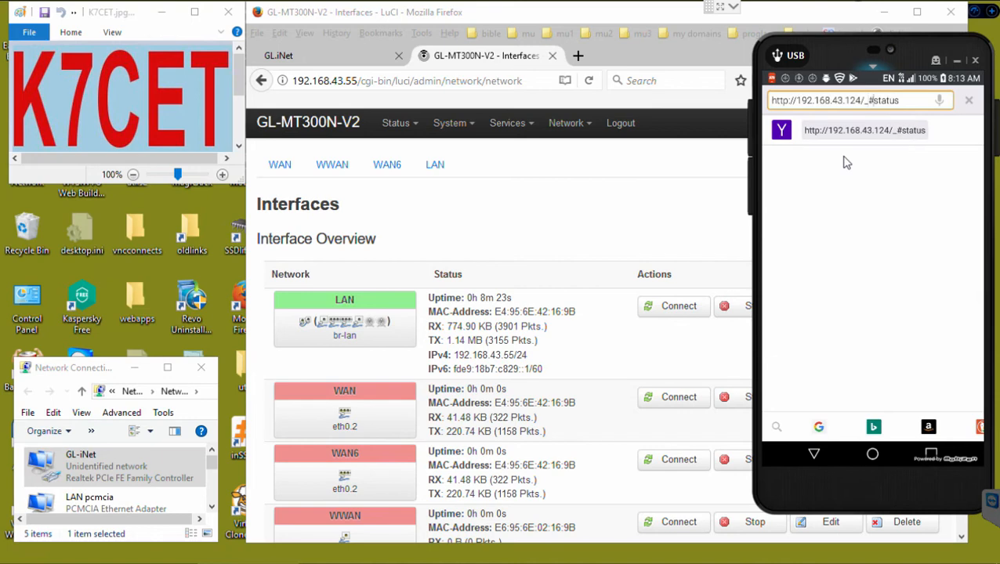
key("Delete")
key("Delete")
key("Delete")
key("Delete")
key("Delete")
key("Delete")
key("Delete")
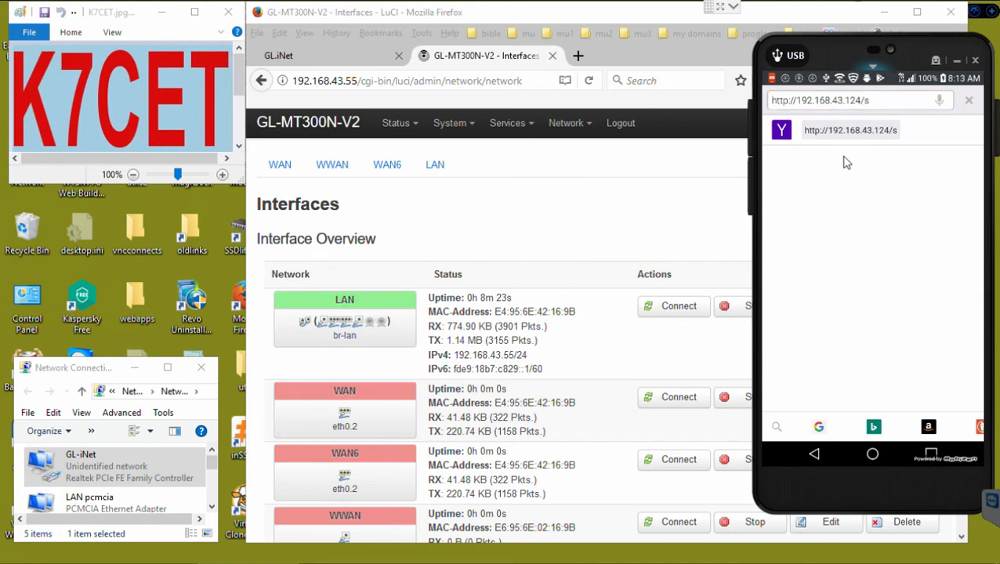
left_click(893, 108)
left_click(892, 107)
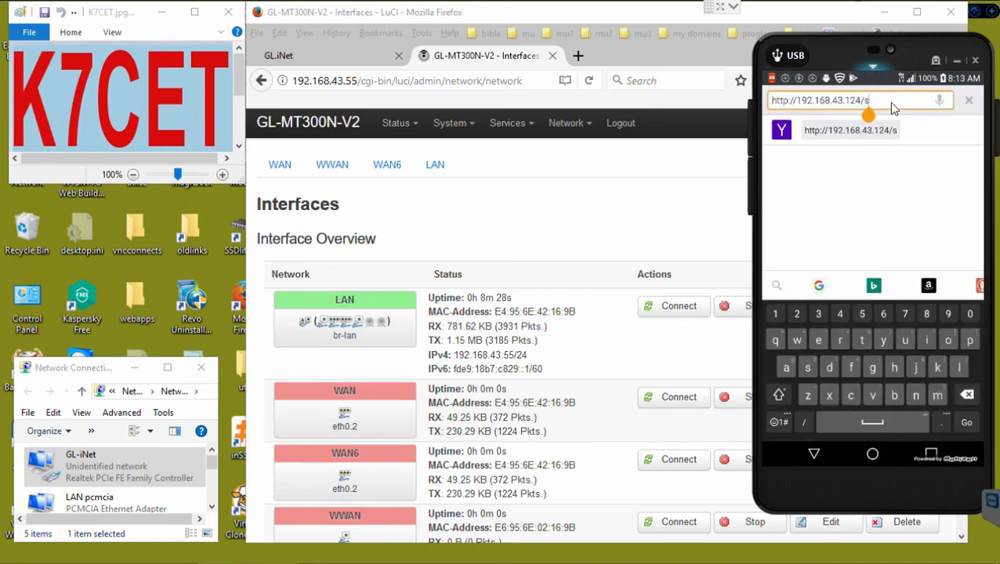
key("BackSpace")
key("BackSpace")
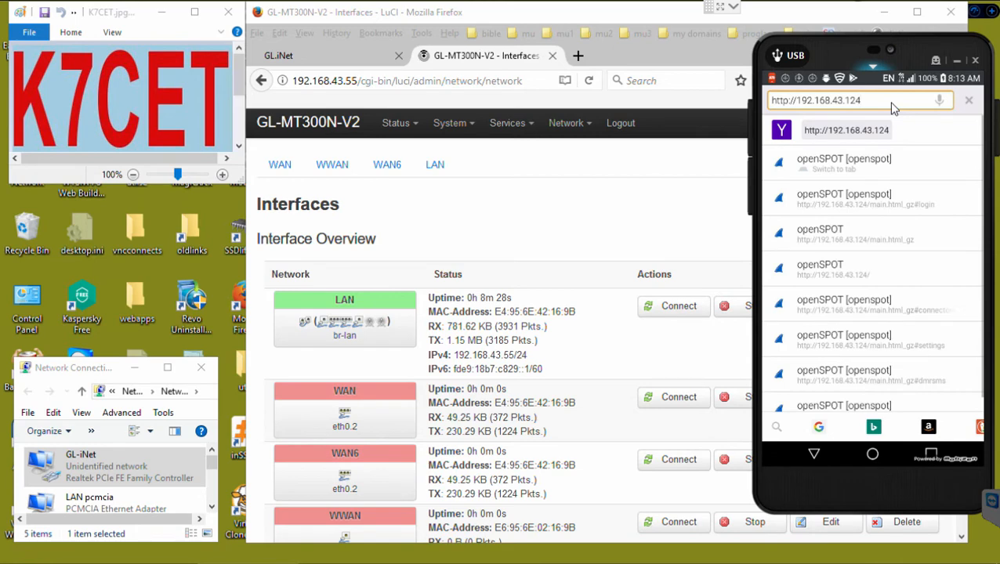
key("Return")
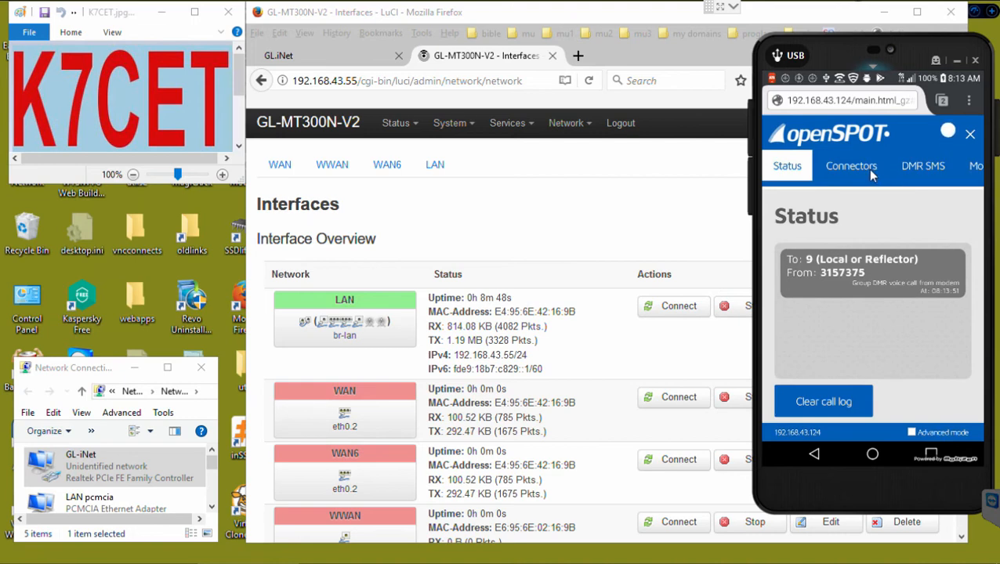
- Browse the openSPOT Connectors and Settings pages, returning to Status
left_click(871, 171)
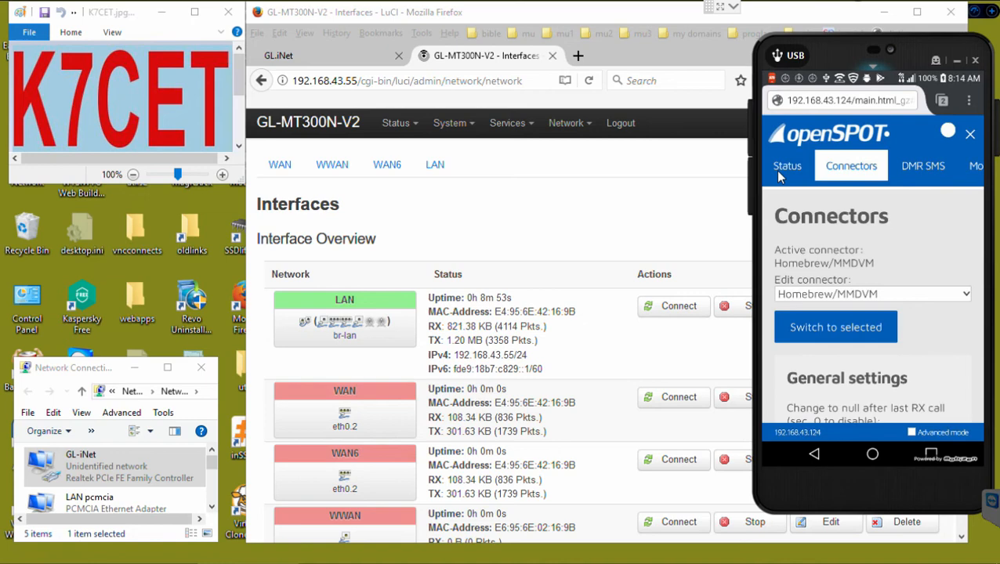
left_click_drag(919, 166, 788, 169)
left_click_drag(925, 165, 815, 168)
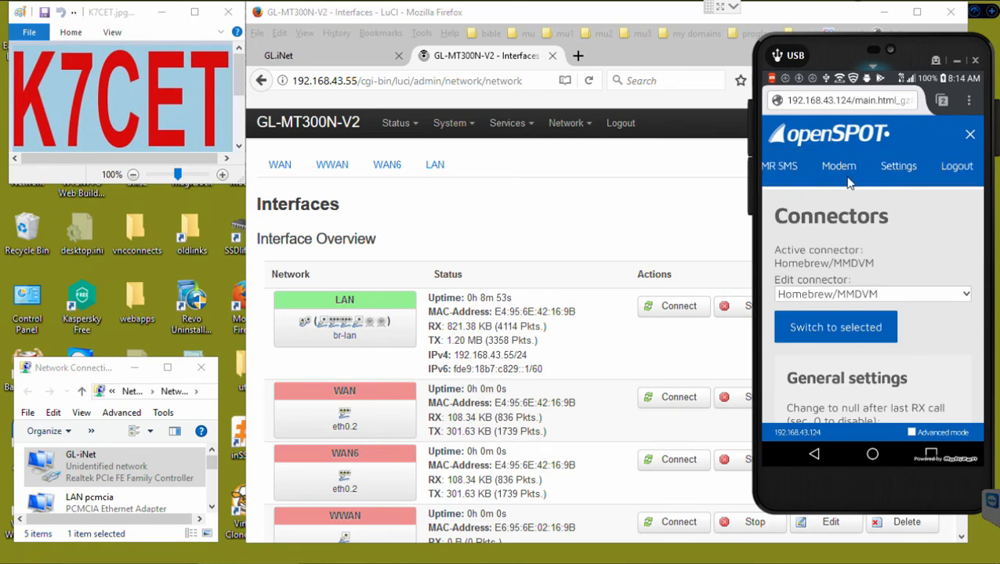
left_click(902, 174)
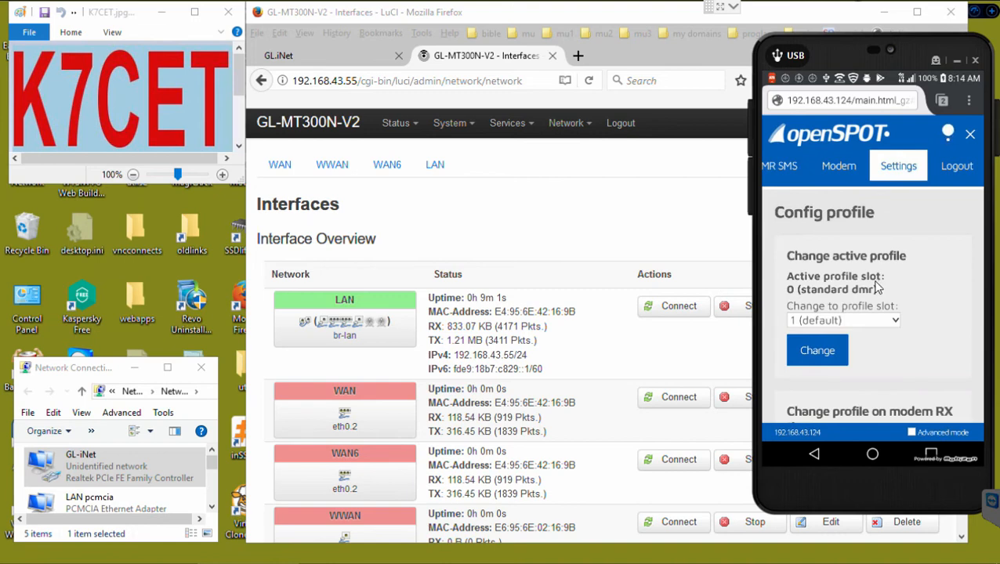
left_click_drag(843, 169, 881, 185)
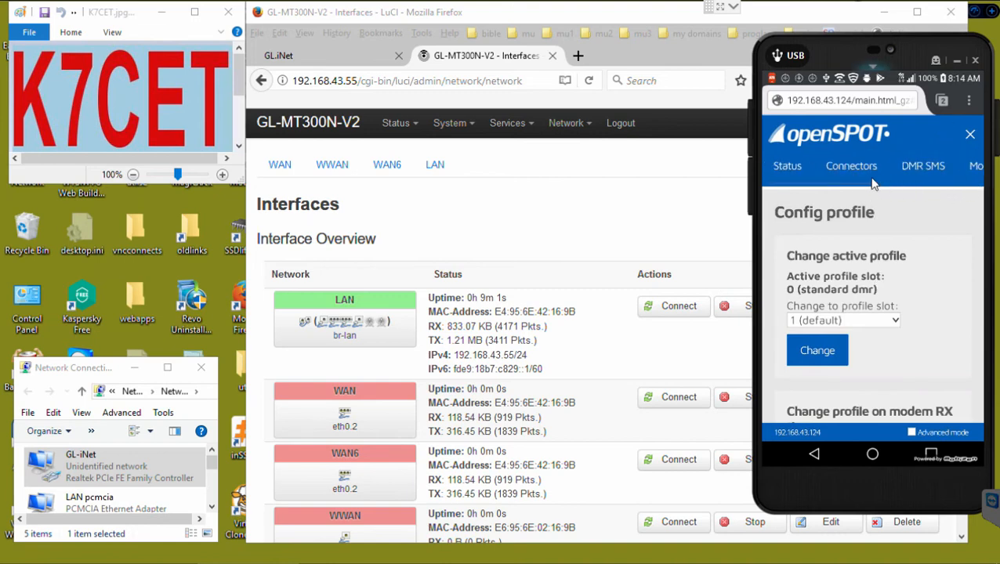
left_click(786, 170)
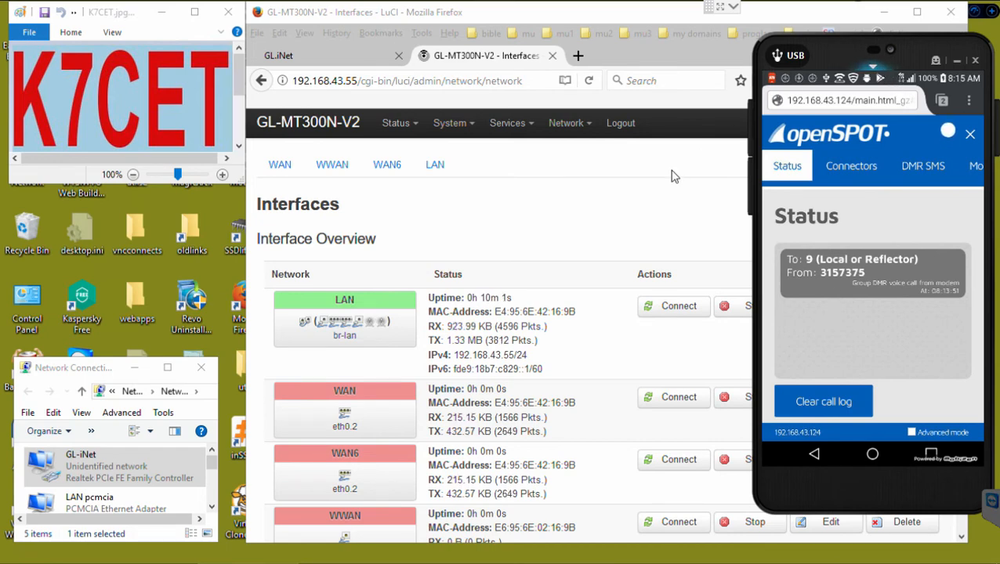
- Return to the GL.iNet tab and alternate between the Internet and Wireless status panels
left_click(359, 61)
left_click(359, 63)
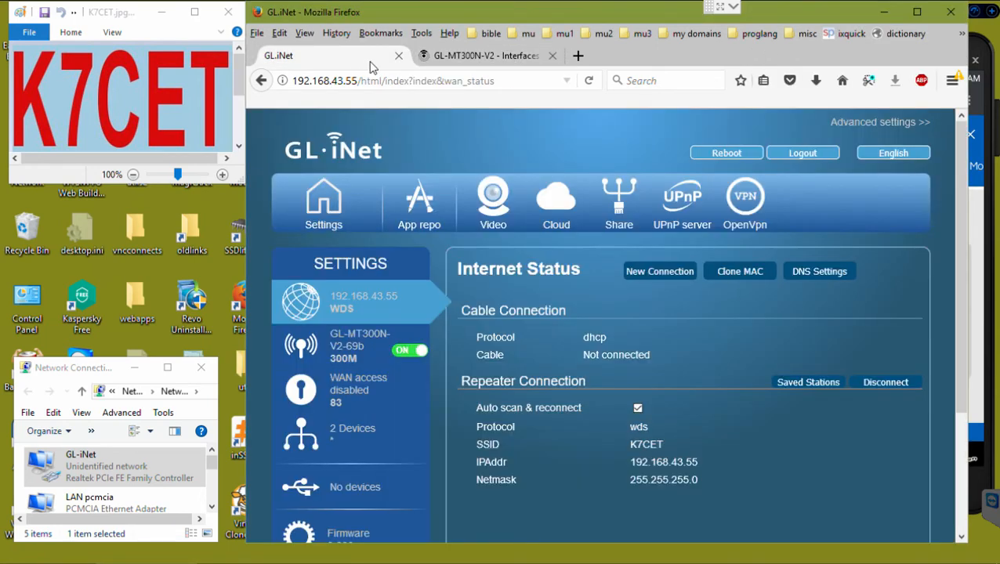
left_click(339, 356)
left_click(339, 310)
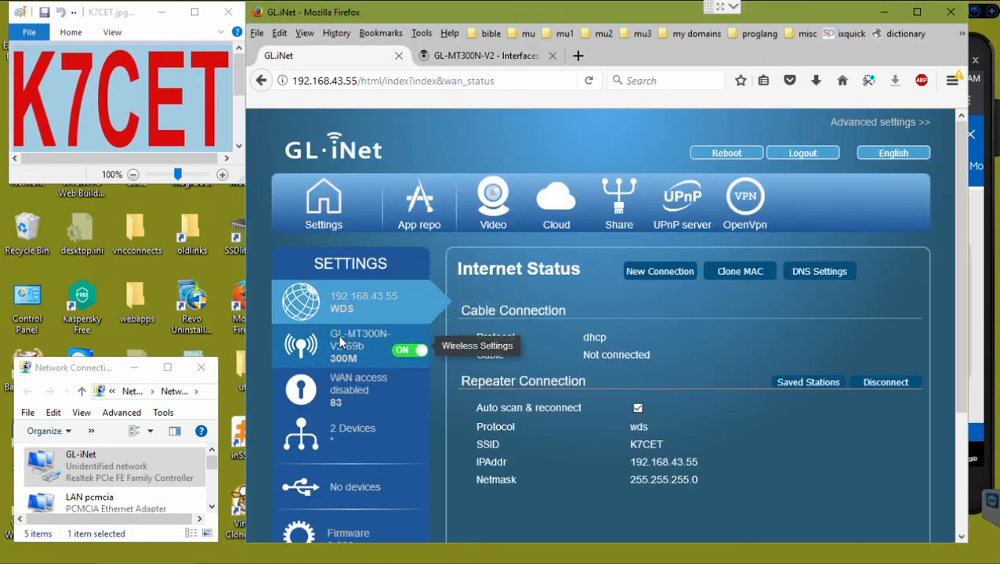
left_click(337, 335)
left_click(345, 308)
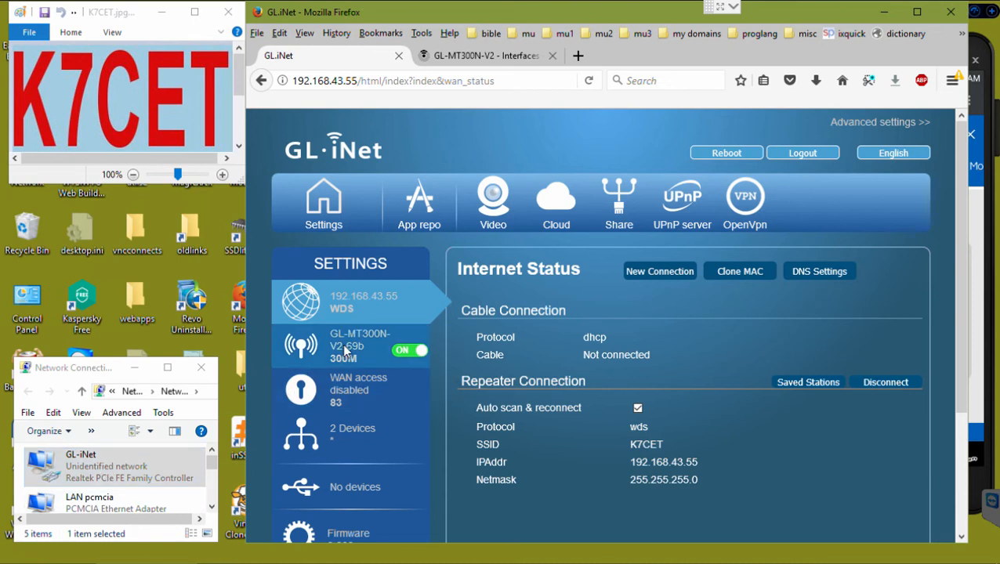
left_click(345, 352)
left_click(354, 307)
left_click(353, 338)
left_click(354, 312)
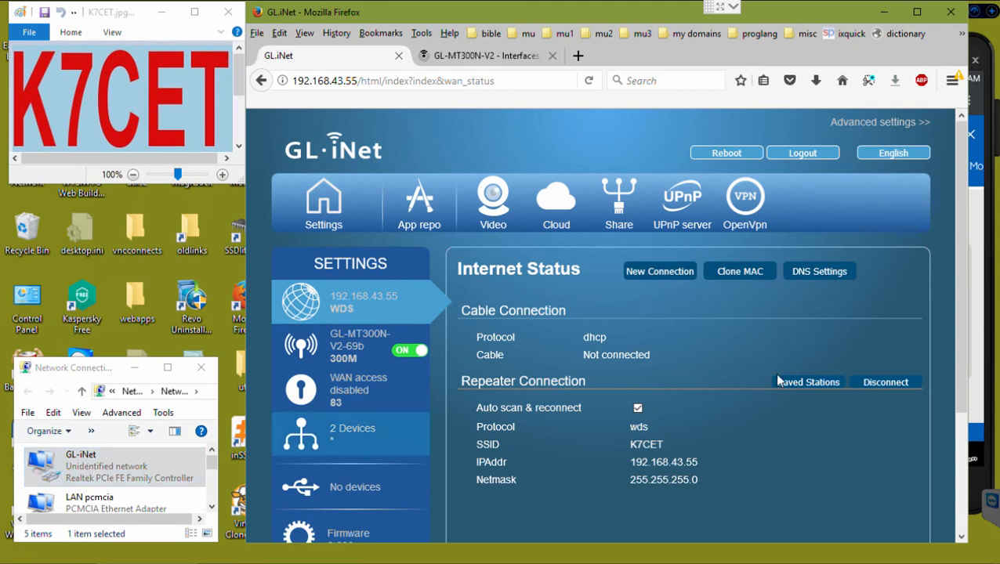
- Turn off the phone's Mobile HotSpot and recheck the router's Internet status panel
left_click(986, 286)
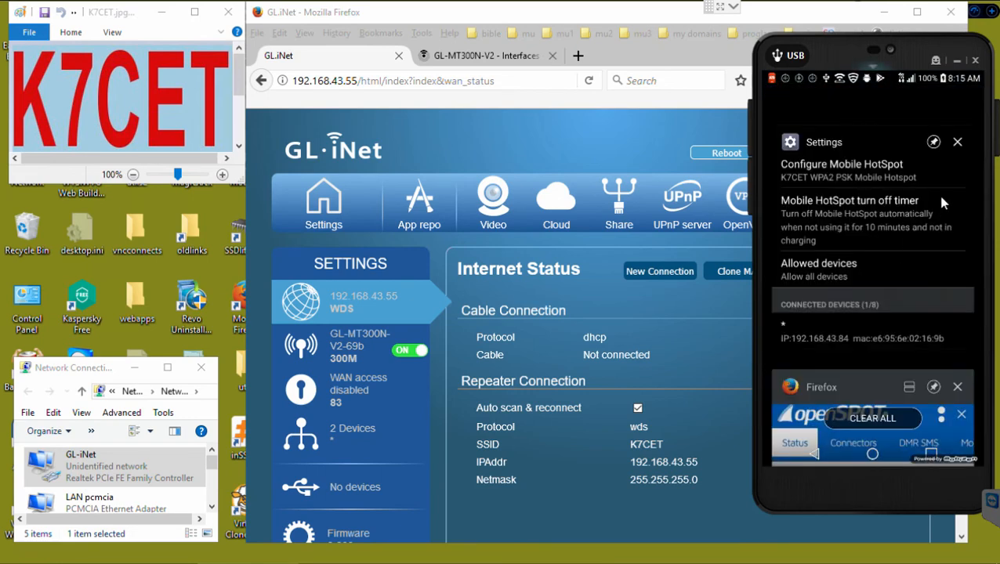
left_click(929, 251)
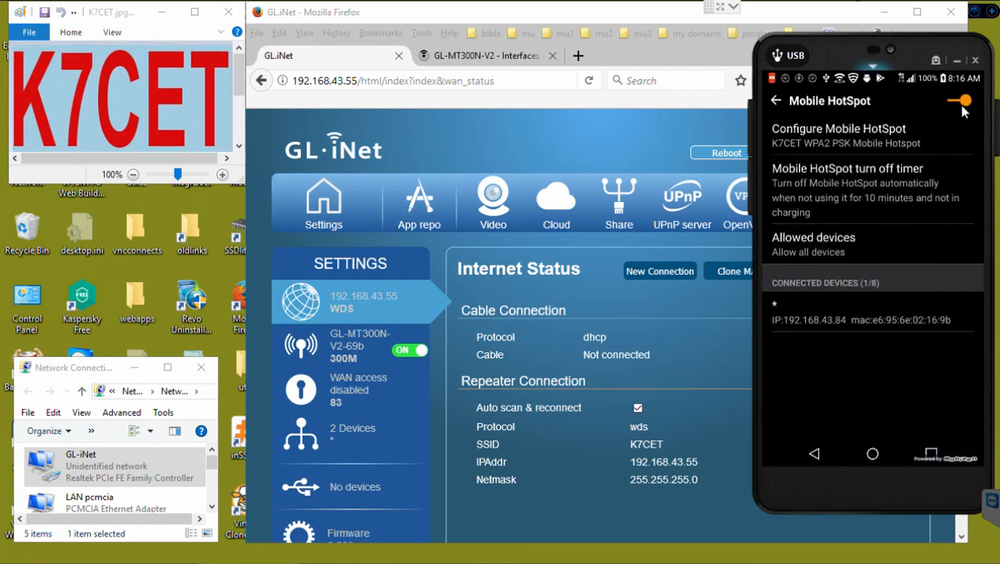
left_click(942, 105)
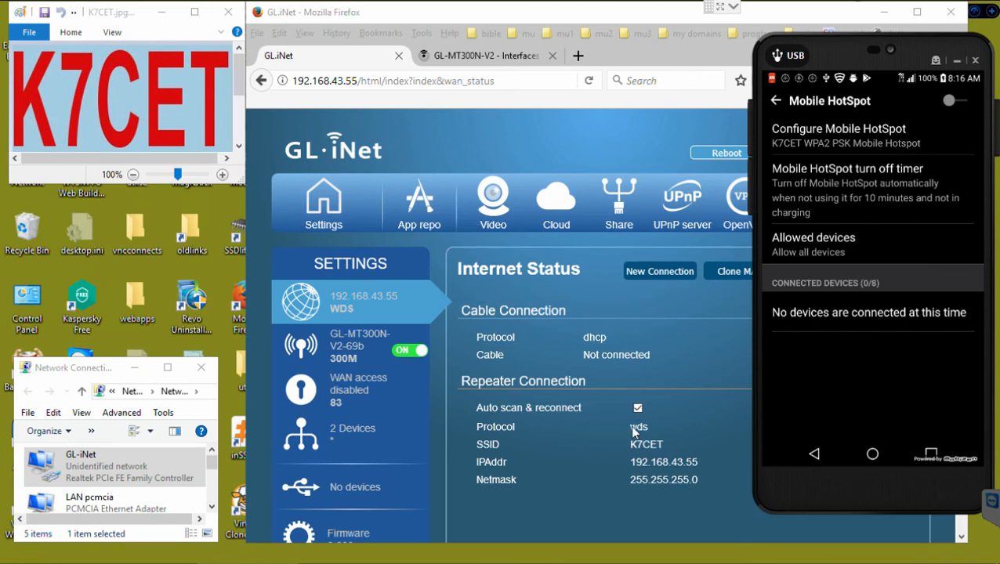
left_click(348, 346)
left_click(360, 308)
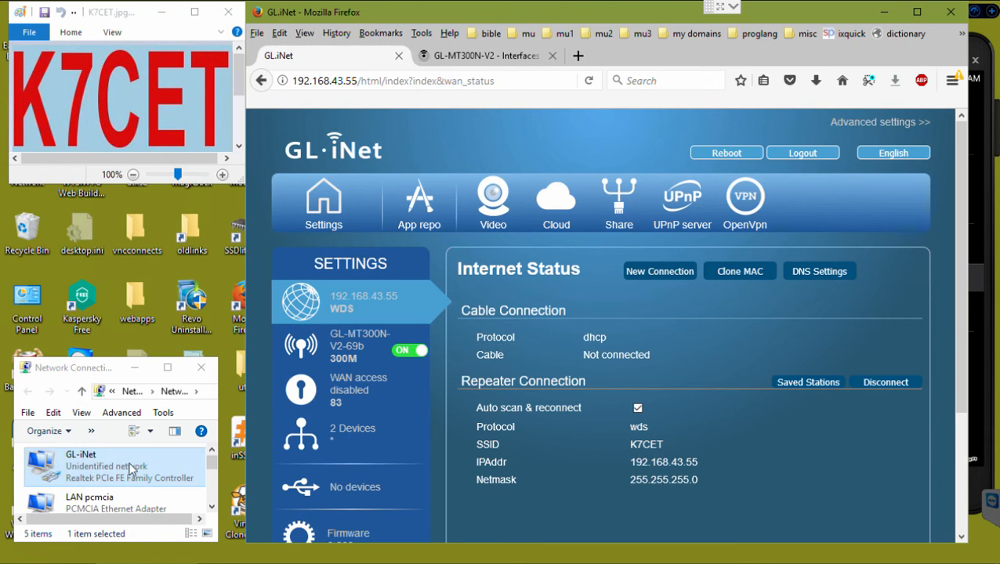
- Recheck the router's Internet and Wireless status panels, dismissing the GL-iNet adapter's context menu
left_click(348, 349)
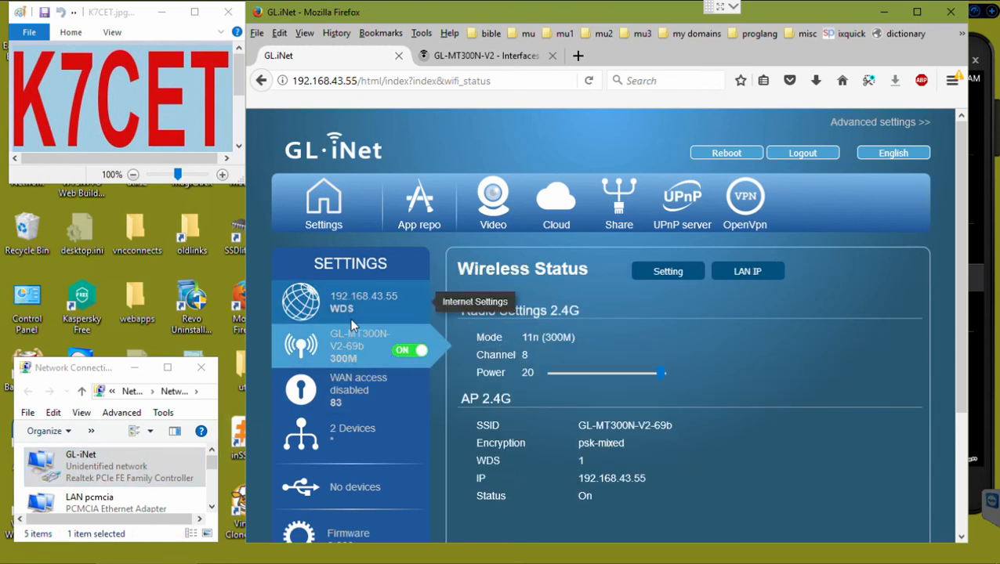
left_click(350, 316)
left_click(356, 356)
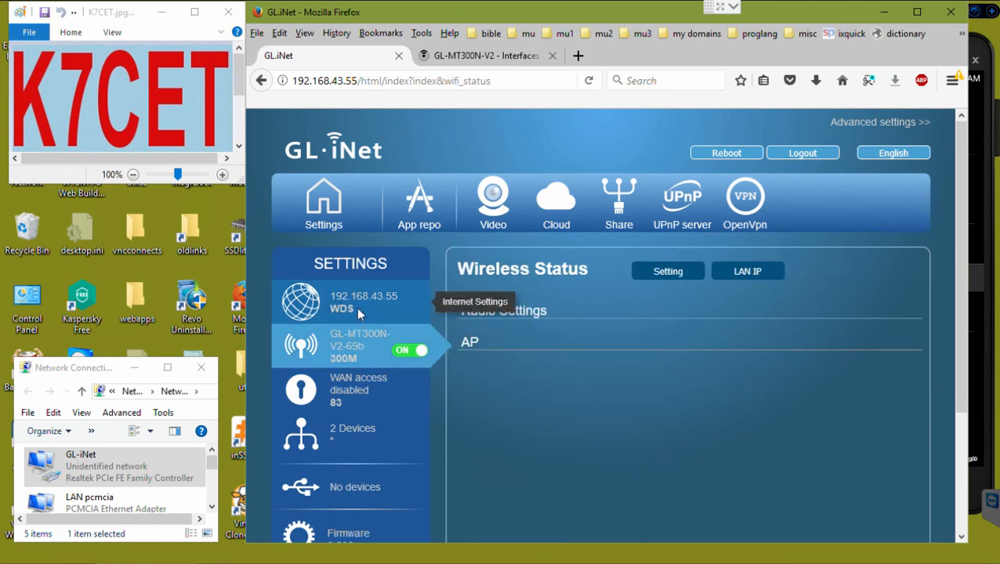
left_click(357, 307)
right_click(108, 478)
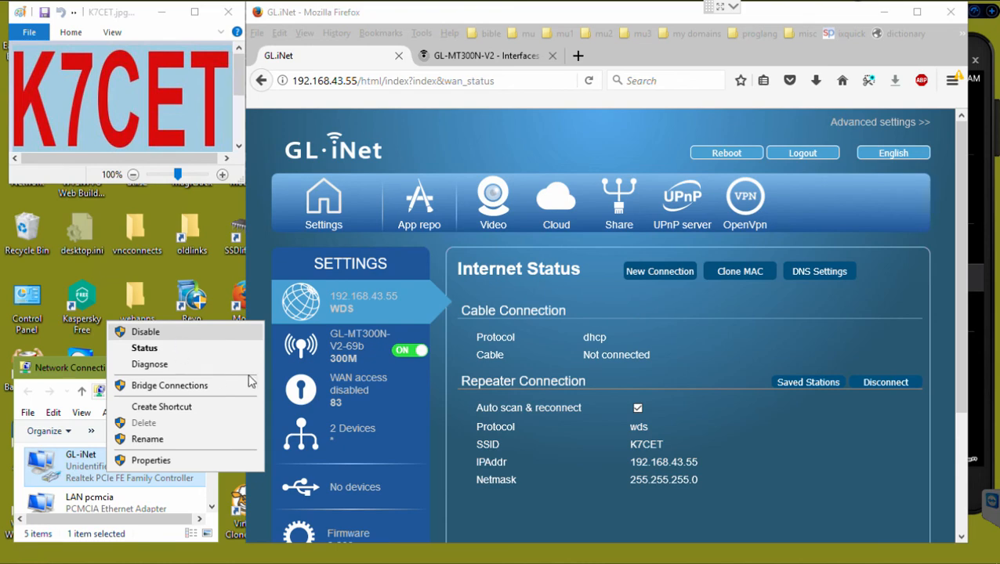
left_click(357, 353)
left_click(337, 312)
left_click(338, 327)
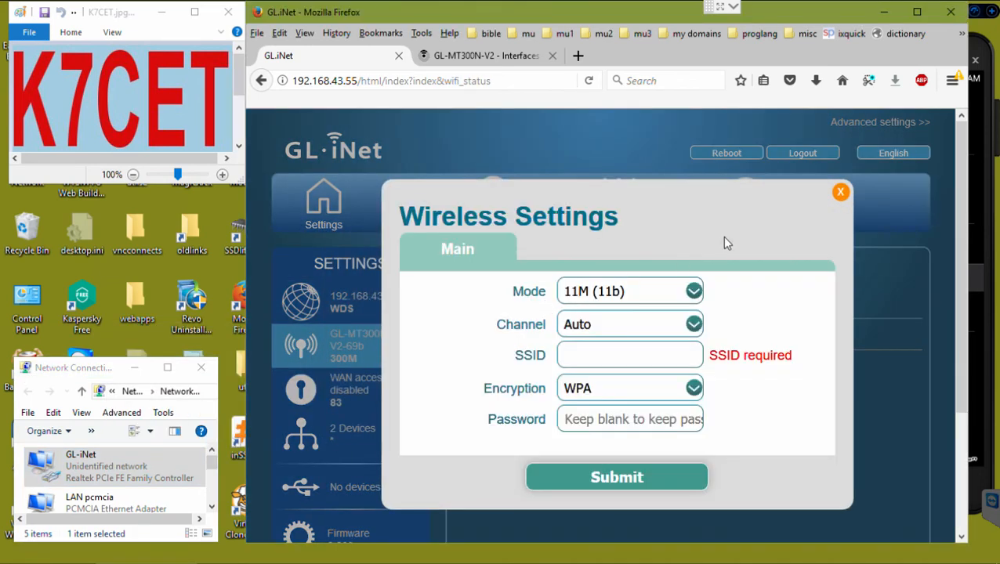
left_click(842, 193)
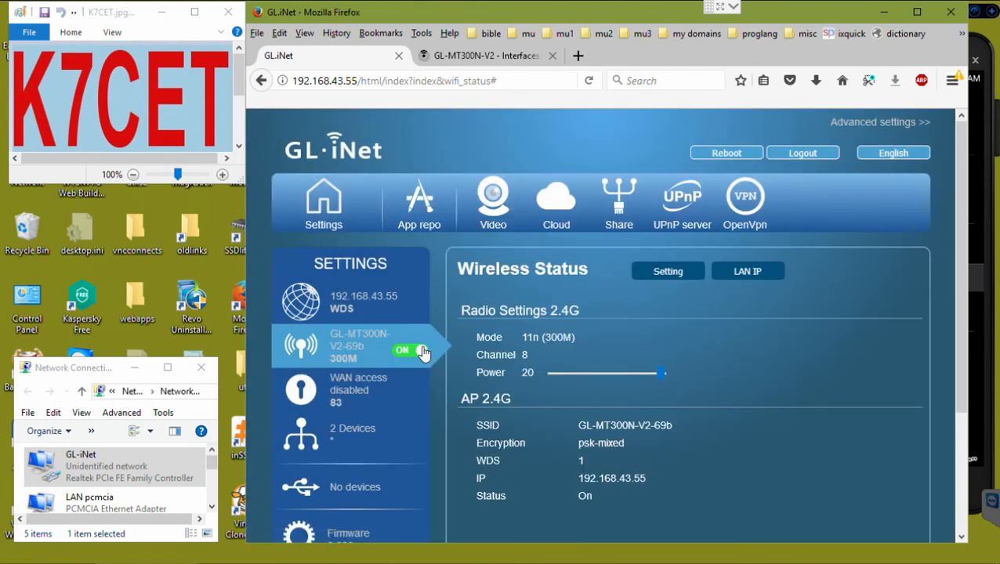
- Toggle once more between the router's Wireless and Internet status panels
left_click(348, 310)
left_click(351, 342)
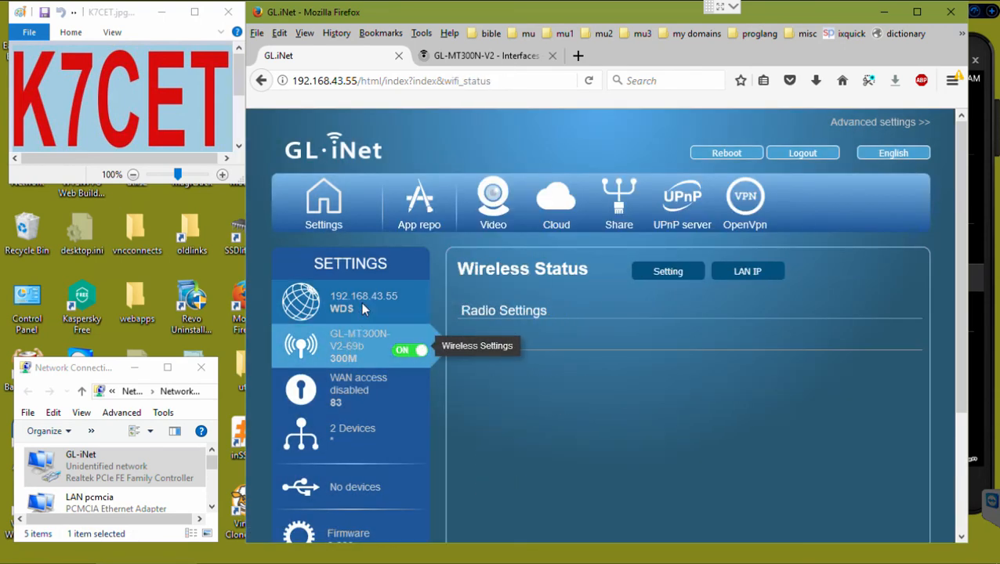
left_click(363, 303)
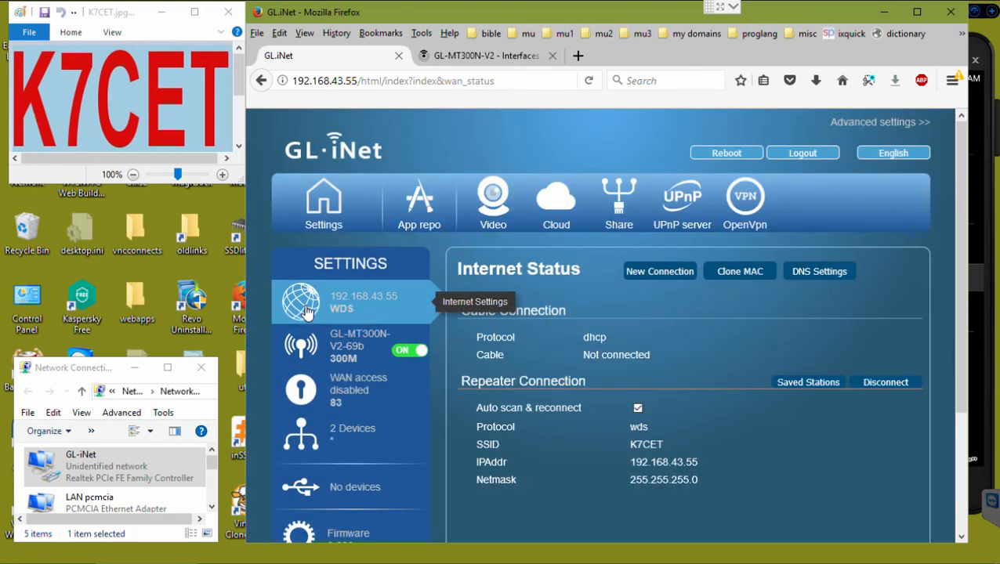
- Disable and then re-enable the GL-iNet network adapter on the PC
left_click(94, 479)
right_click(94, 478)
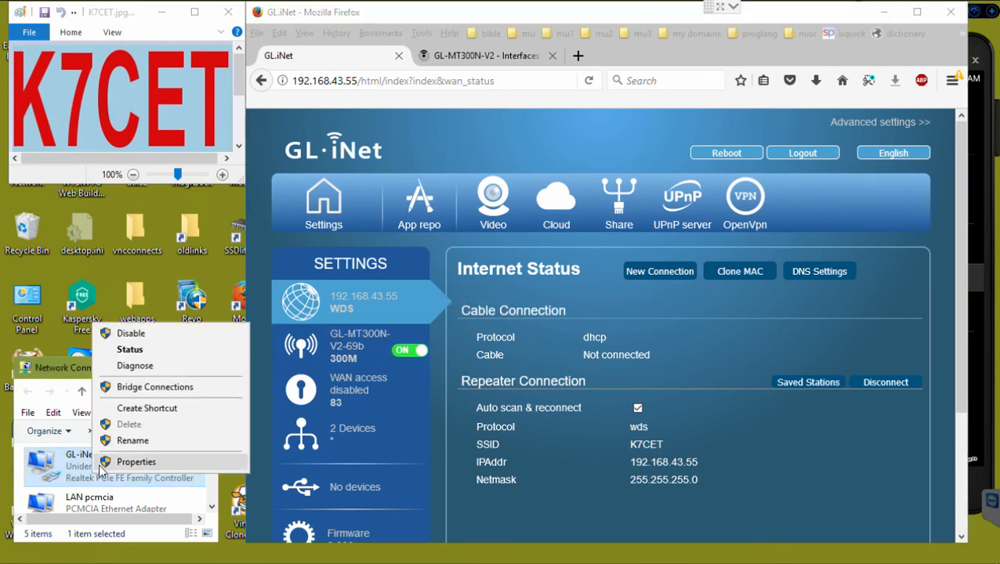
left_click(129, 334)
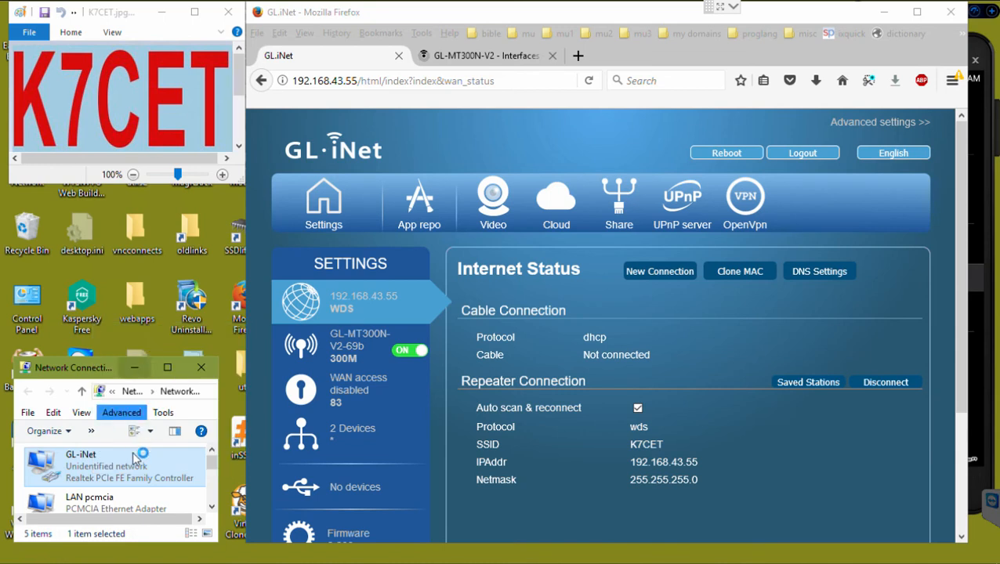
right_click(106, 476)
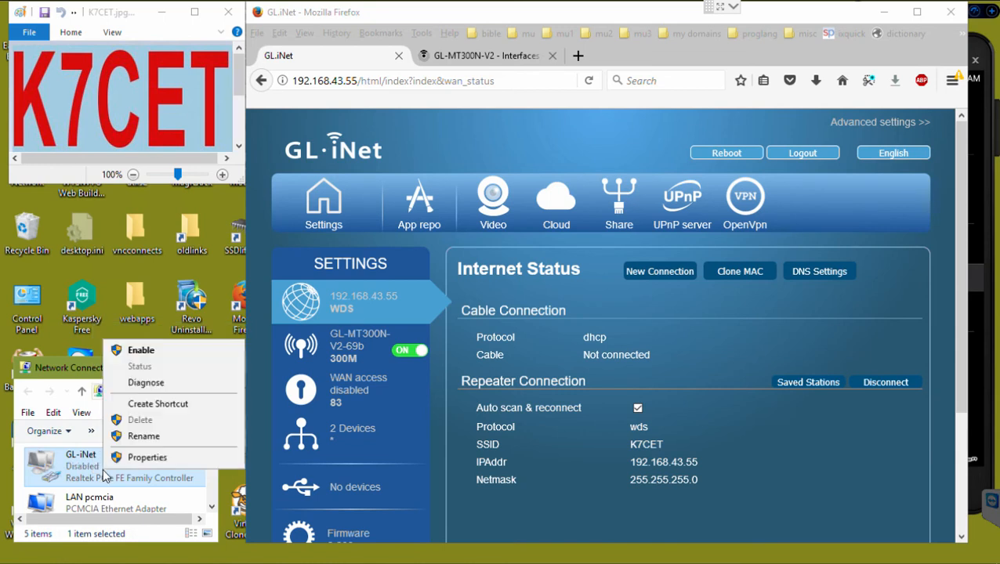
left_click(138, 353)
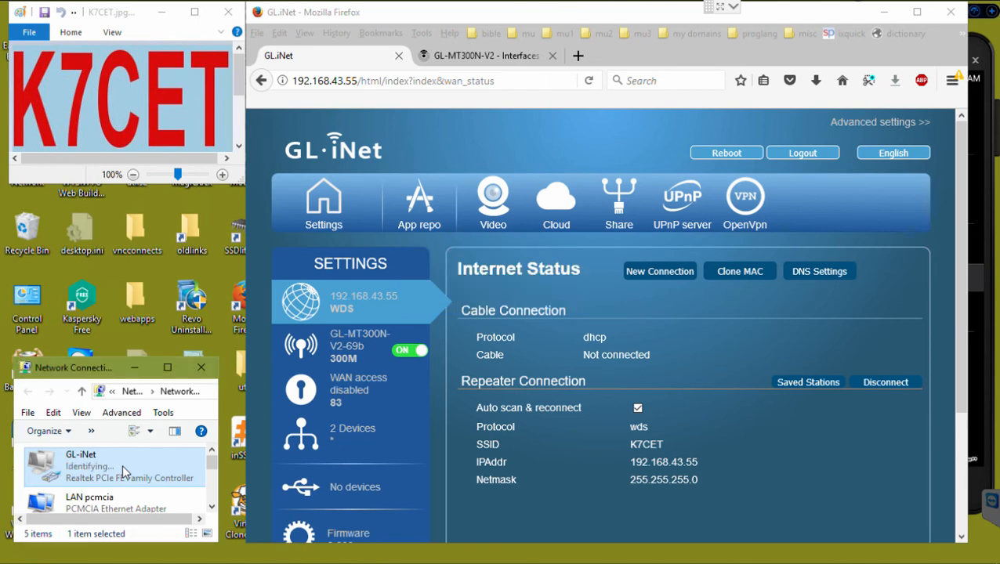
- Keep switching between the router's Wireless and Internet status panels while the adapter reconnects
left_click(334, 351)
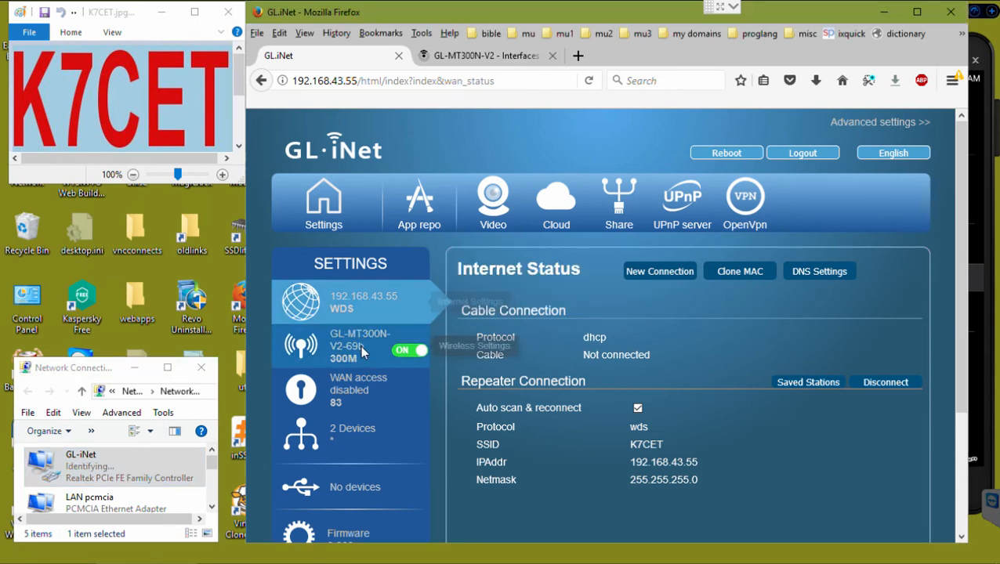
left_click(92, 484)
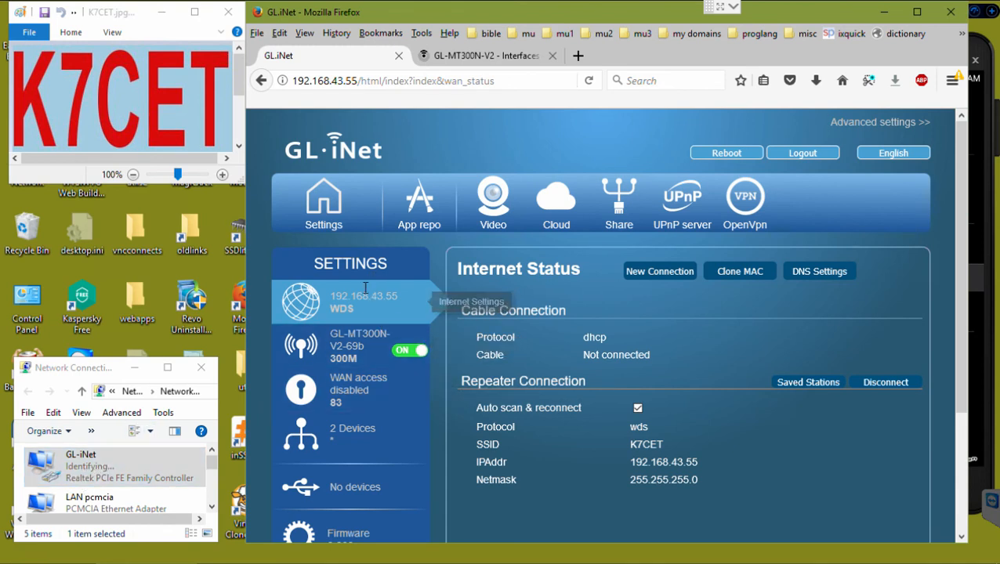
left_click(342, 352)
left_click(341, 312)
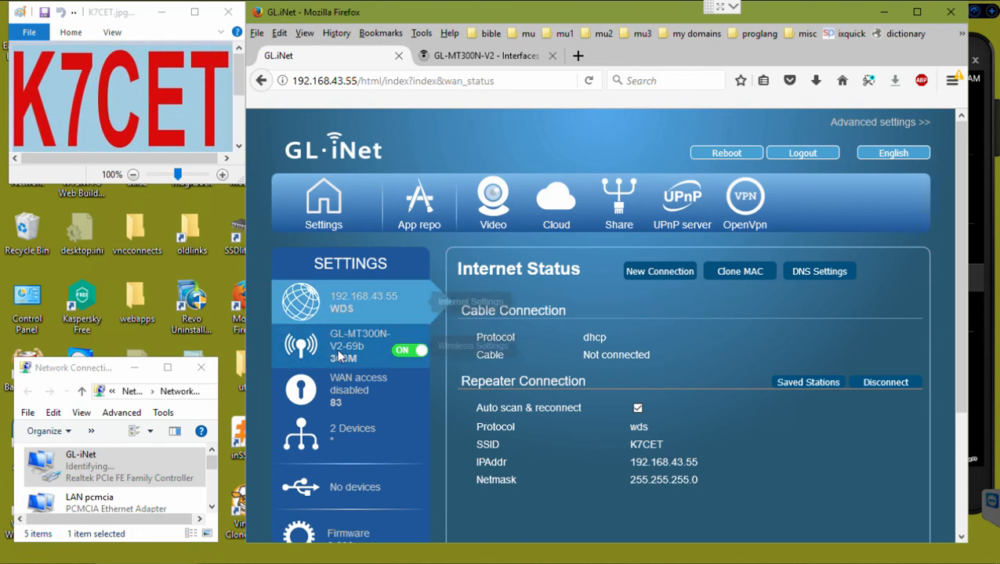
left_click(343, 348)
left_click(345, 348)
left_click(342, 315)
left_click(344, 346)
left_click(349, 310)
left_click(349, 347)
left_click(350, 313)
left_click(347, 347)
left_click(351, 311)
left_click(357, 354)
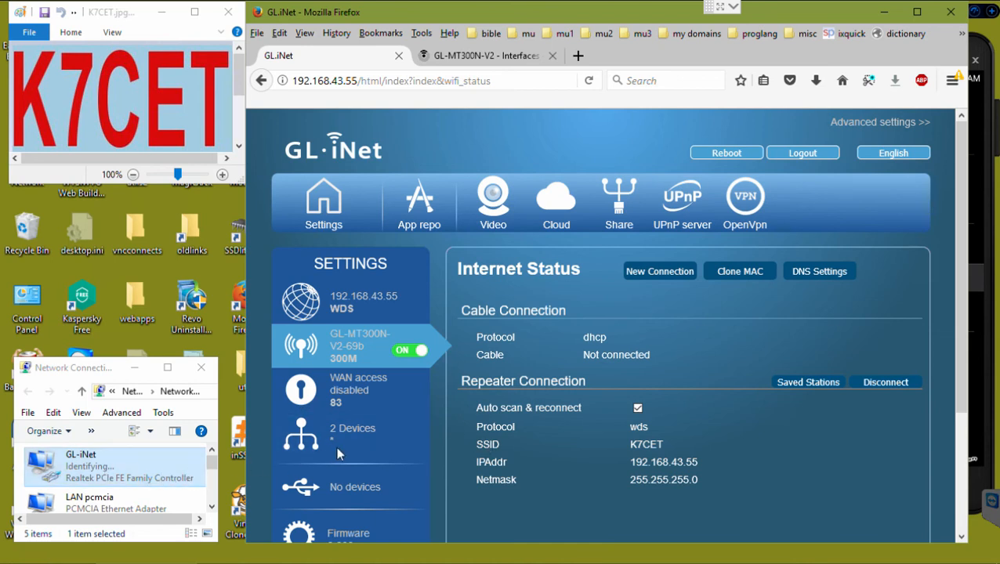
- Set the GL-iNet adapter's IPv4 properties to a static address of 192.168.43.121 and save
left_click(108, 475)
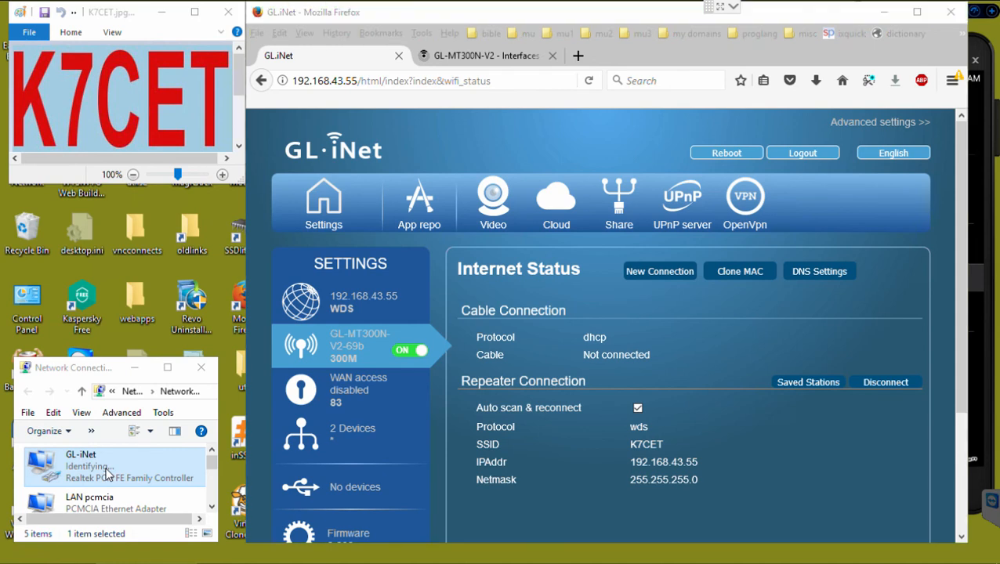
right_click(108, 473)
left_click(138, 456)
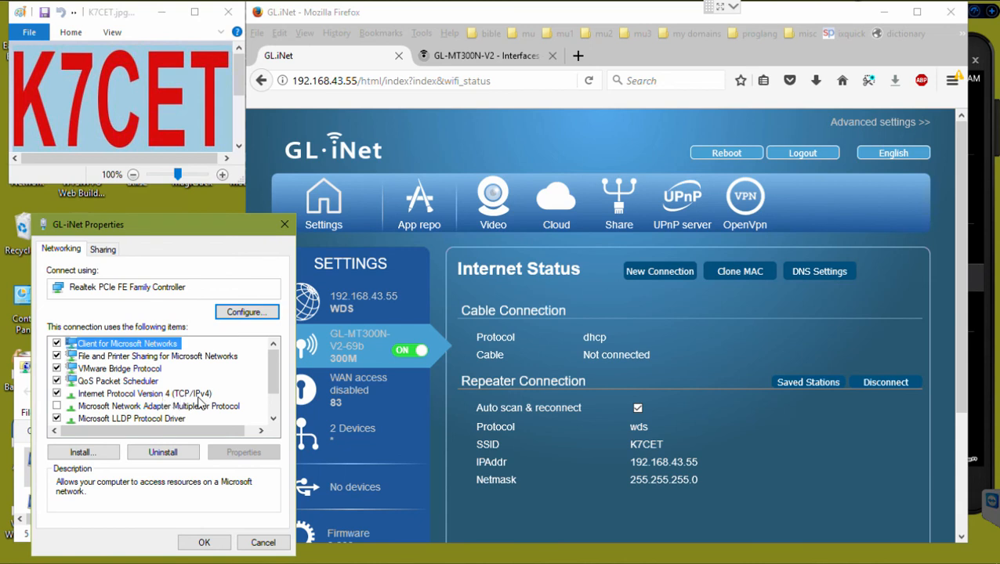
double_click(125, 395)
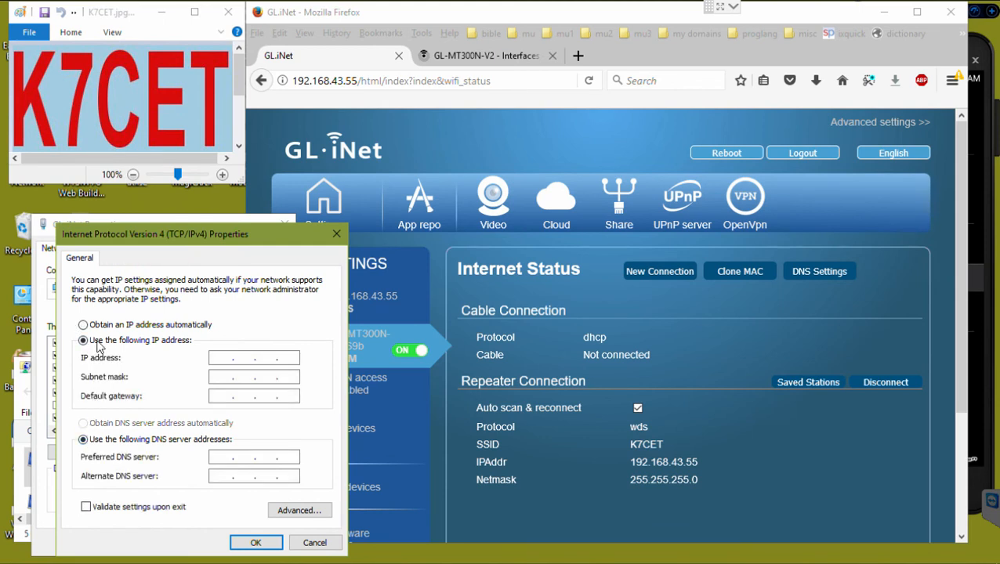
left_click(225, 357)
type("192 . 168 . 43 .")
key("Tab")
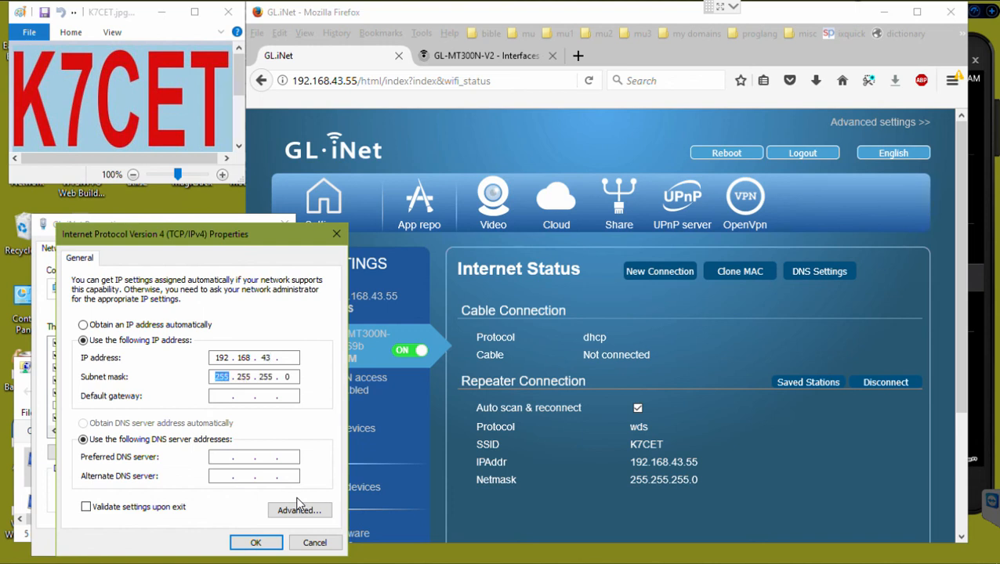
left_click(298, 361)
type("121")
left_click(256, 542)
left_click(203, 543)
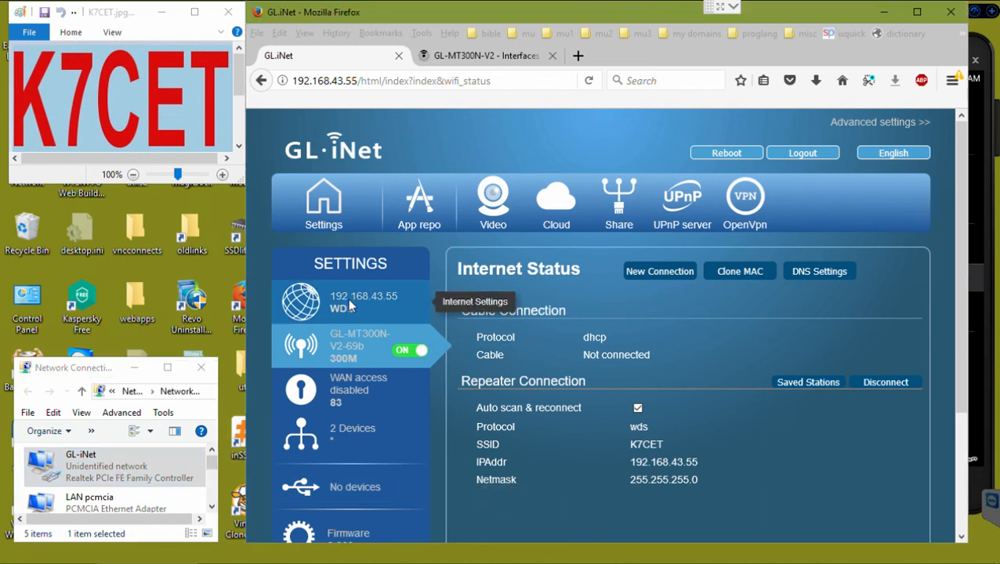
- Check the router's Wireless and Internet status panels again after the address change
left_click(351, 345)
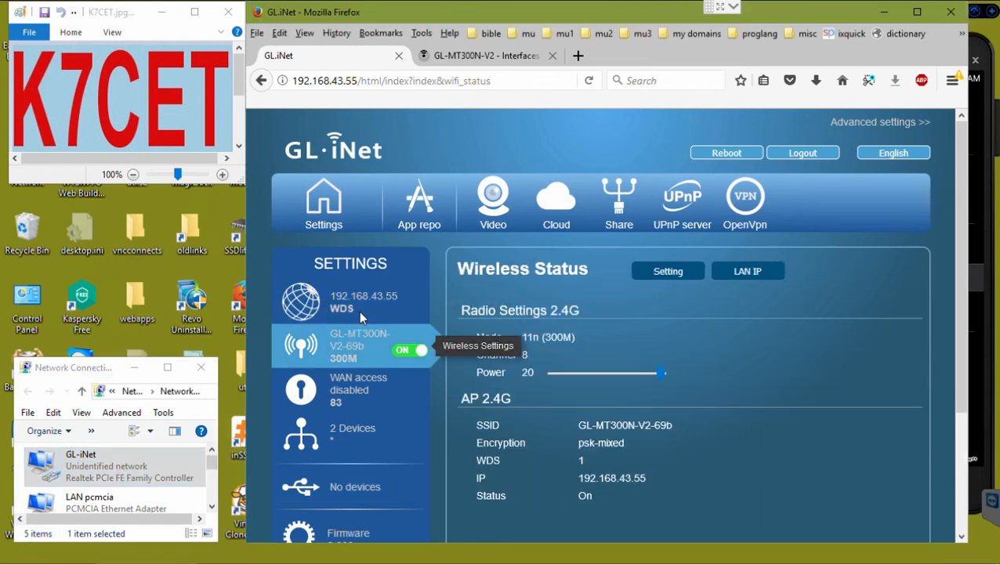
left_click(361, 304)
left_click(362, 347)
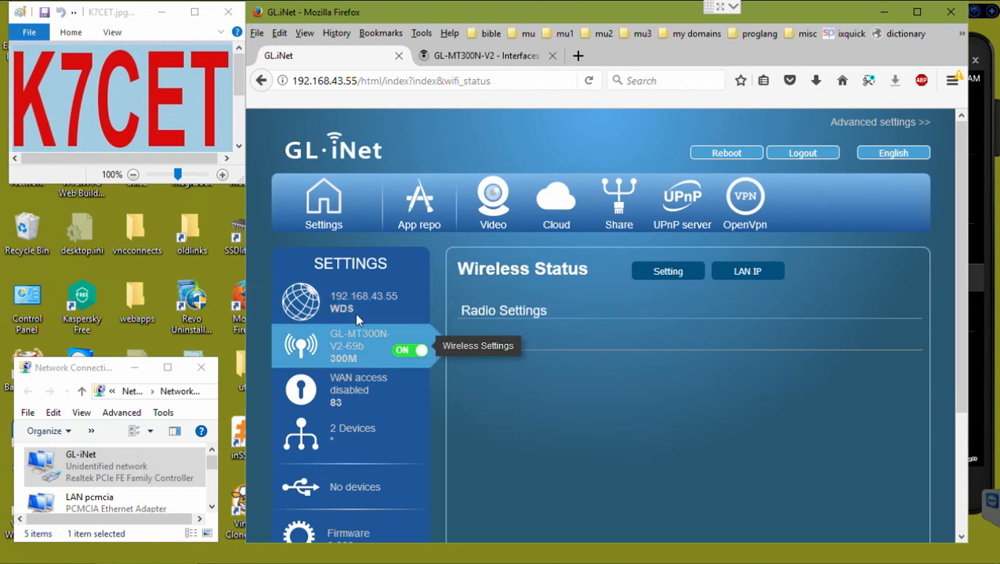
left_click(355, 306)
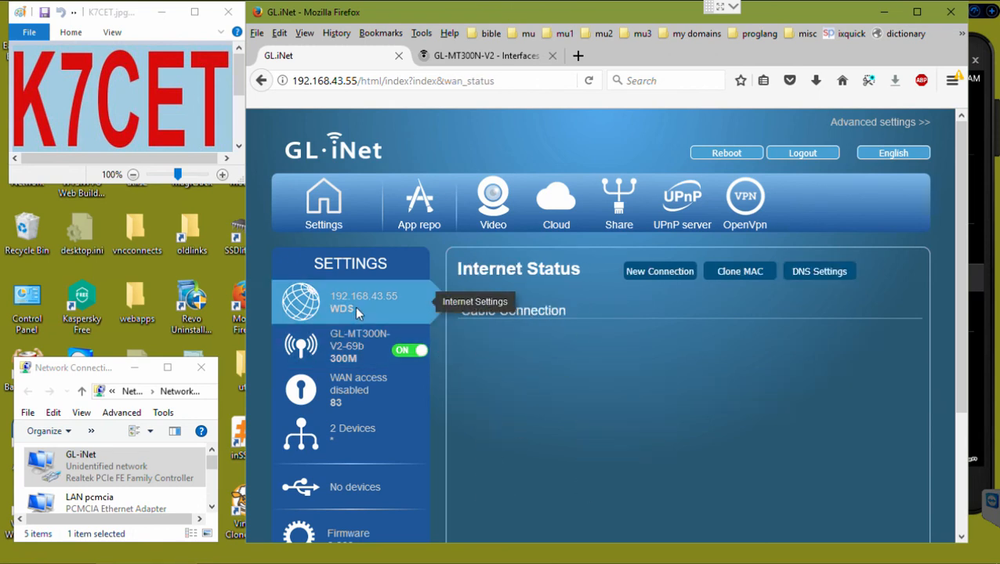
left_click(351, 354)
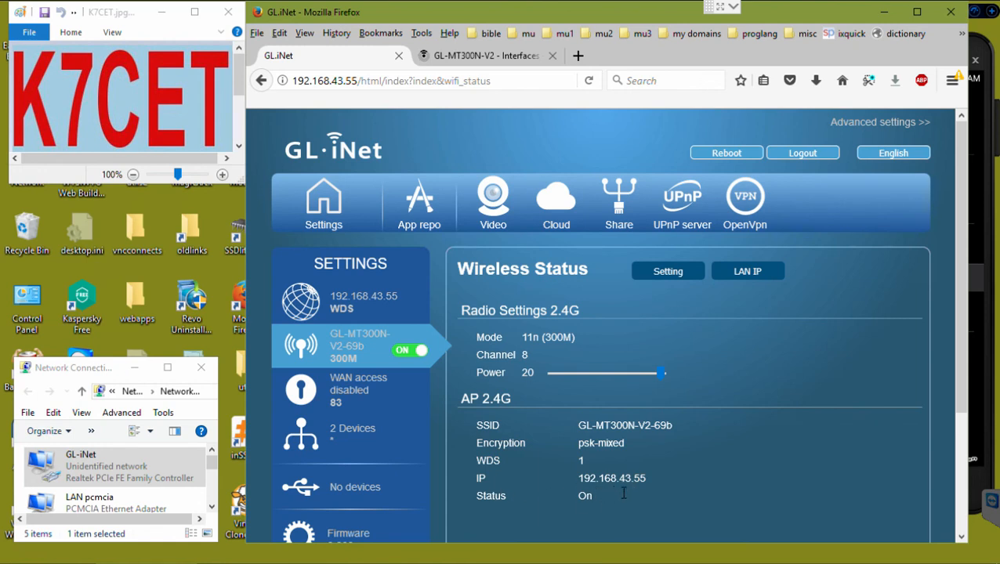
left_click(348, 311)
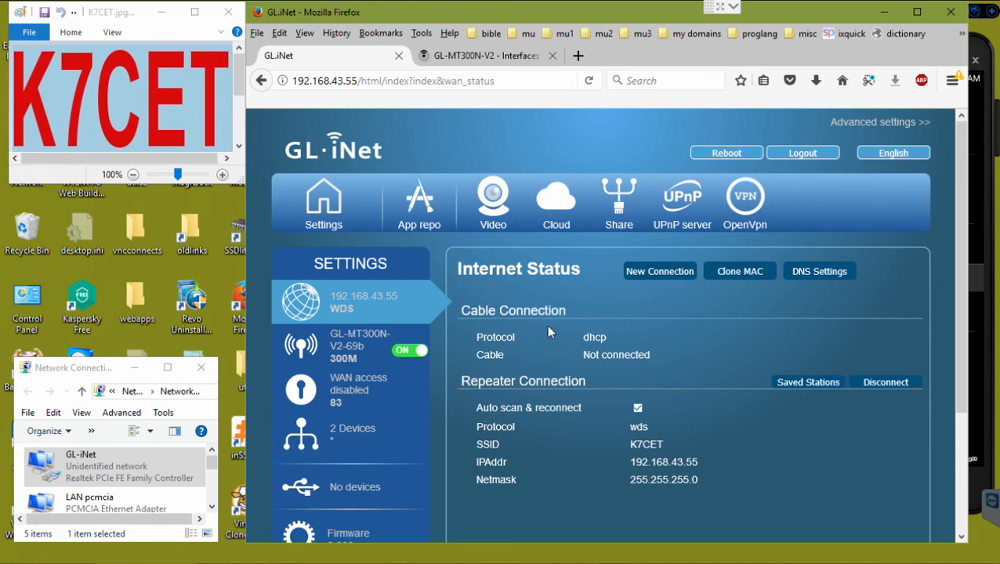
- Switch to the LuCI Interfaces tab and review the interface overview and its menus
left_click(501, 56)
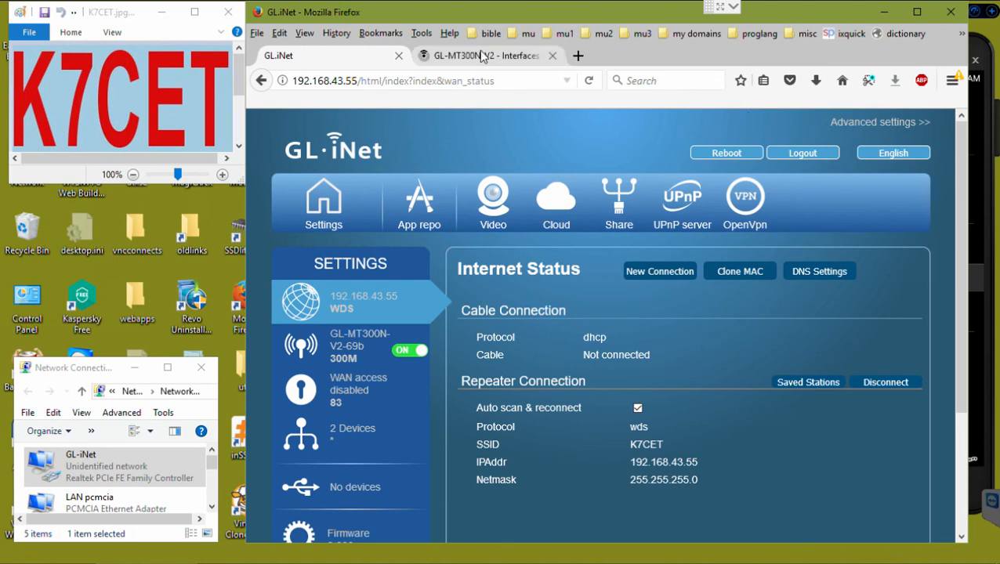
scroll(486, 353, "down", 4)
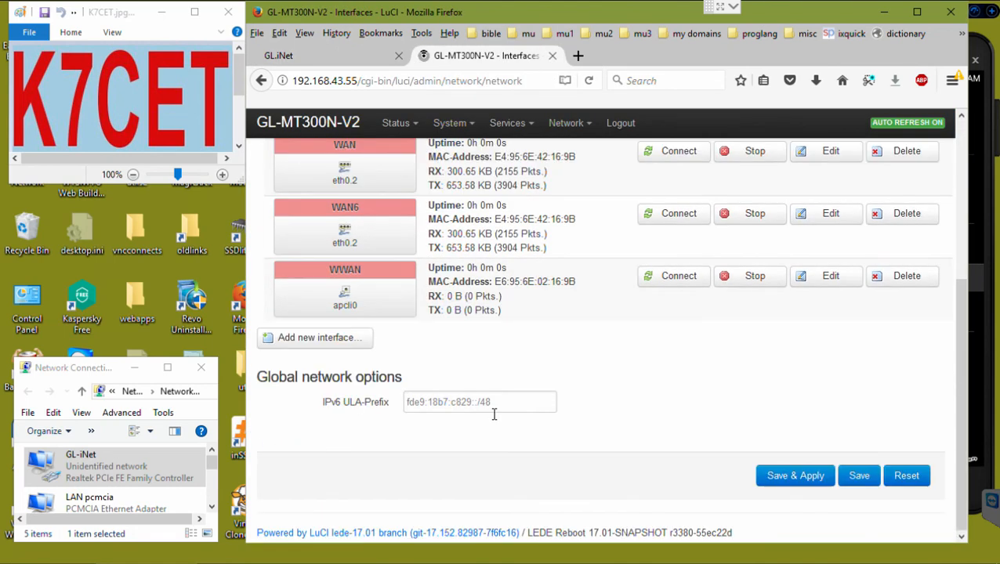
scroll(458, 329, "up", 4)
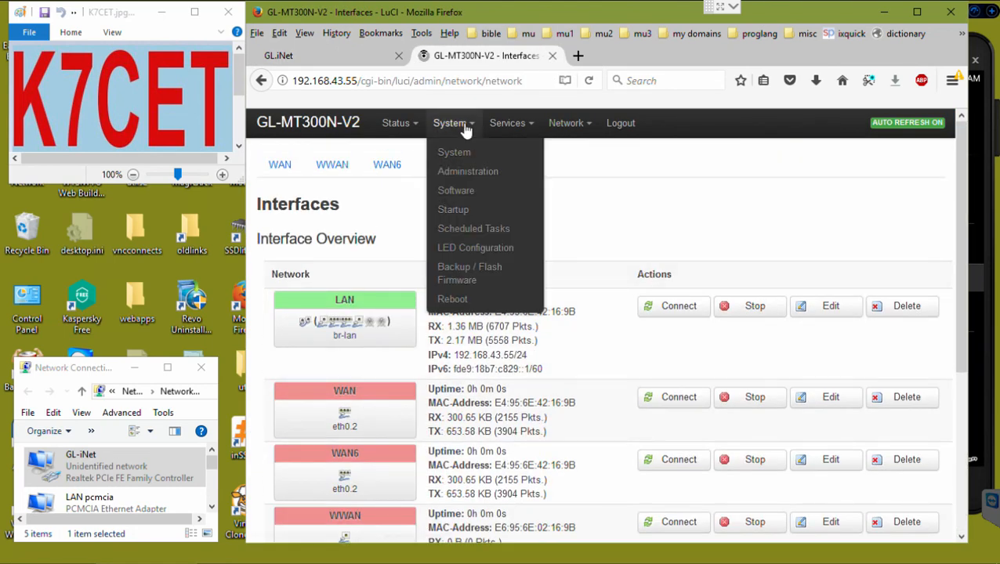
mouse_move(508, 129)
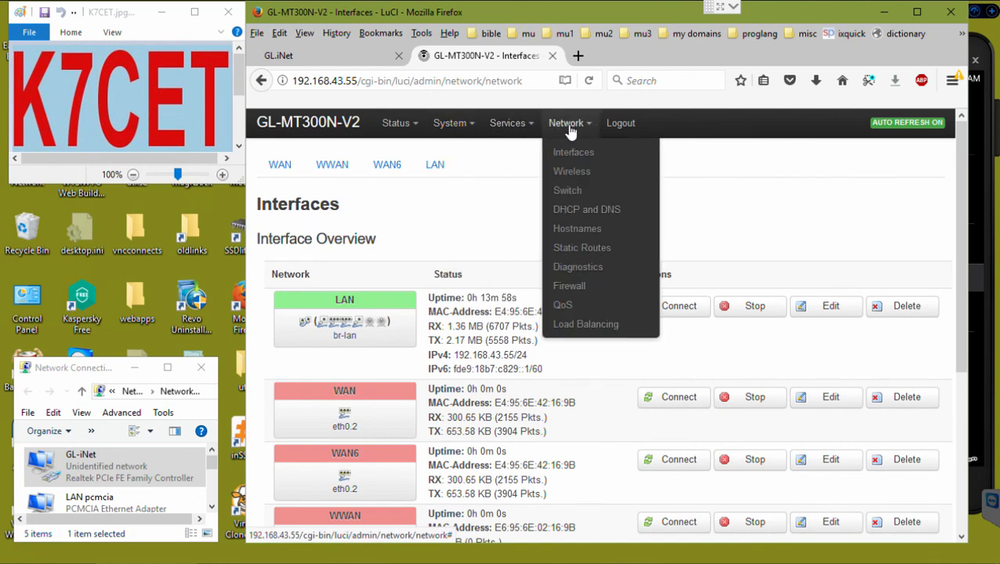